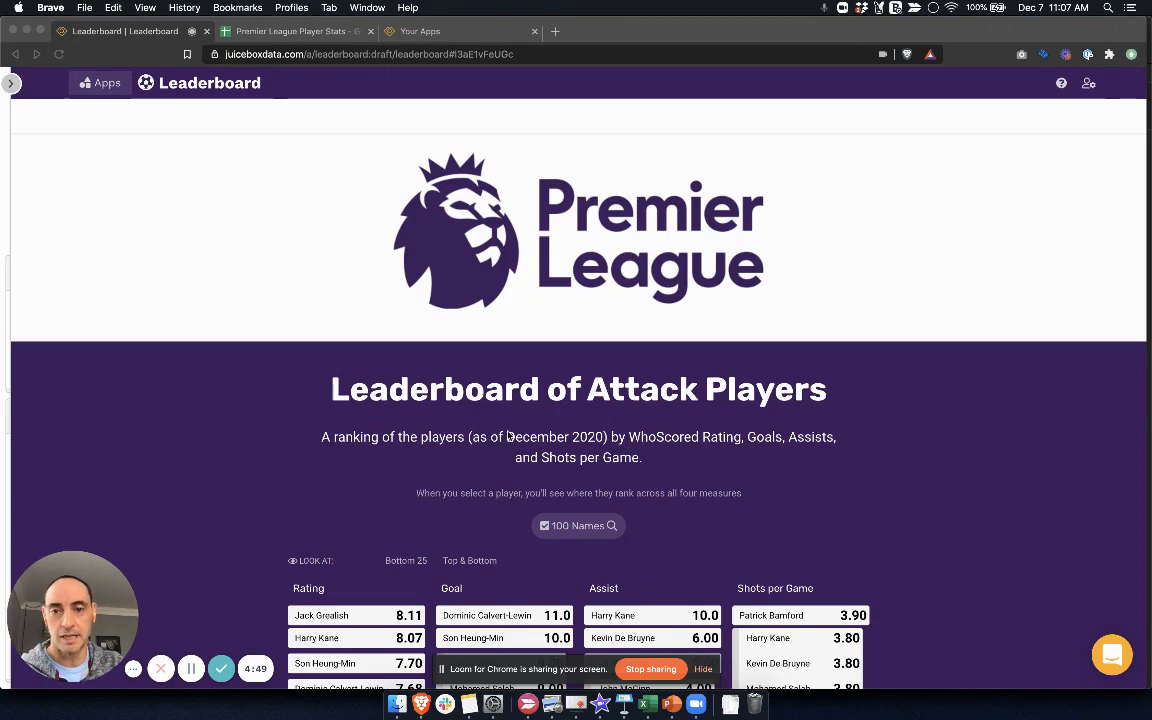
- Review the finished Leaderboard of Attack Players, highlighting Jack Grealish and Dominic Calvert-Lewin to compare their ranks across all four measures
scroll(470, 360, down, 3)
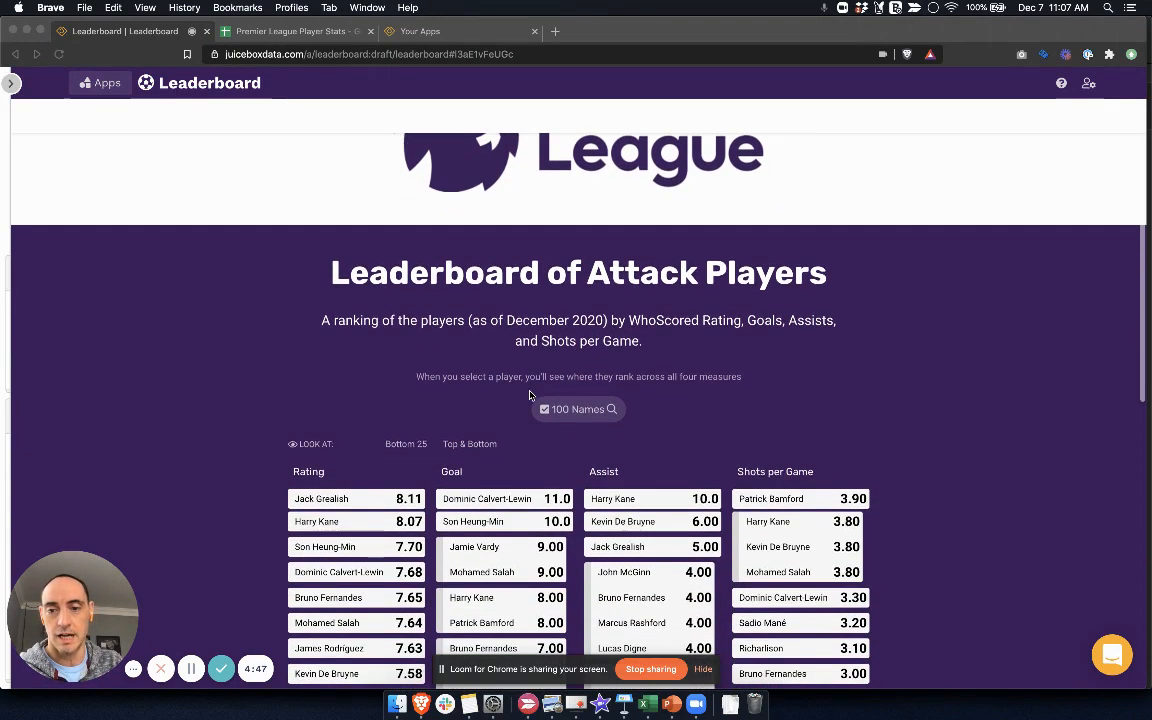
scroll(459, 354, up, 2)
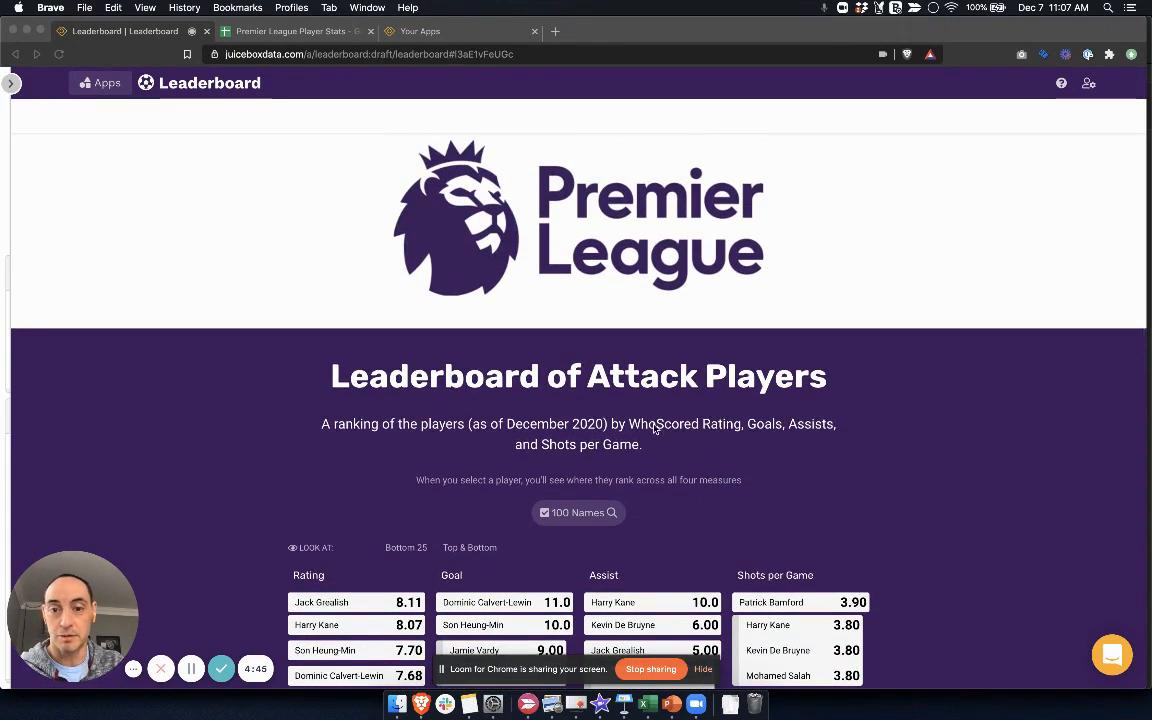
scroll(654, 425, down, 1)
scroll(787, 423, down, 4)
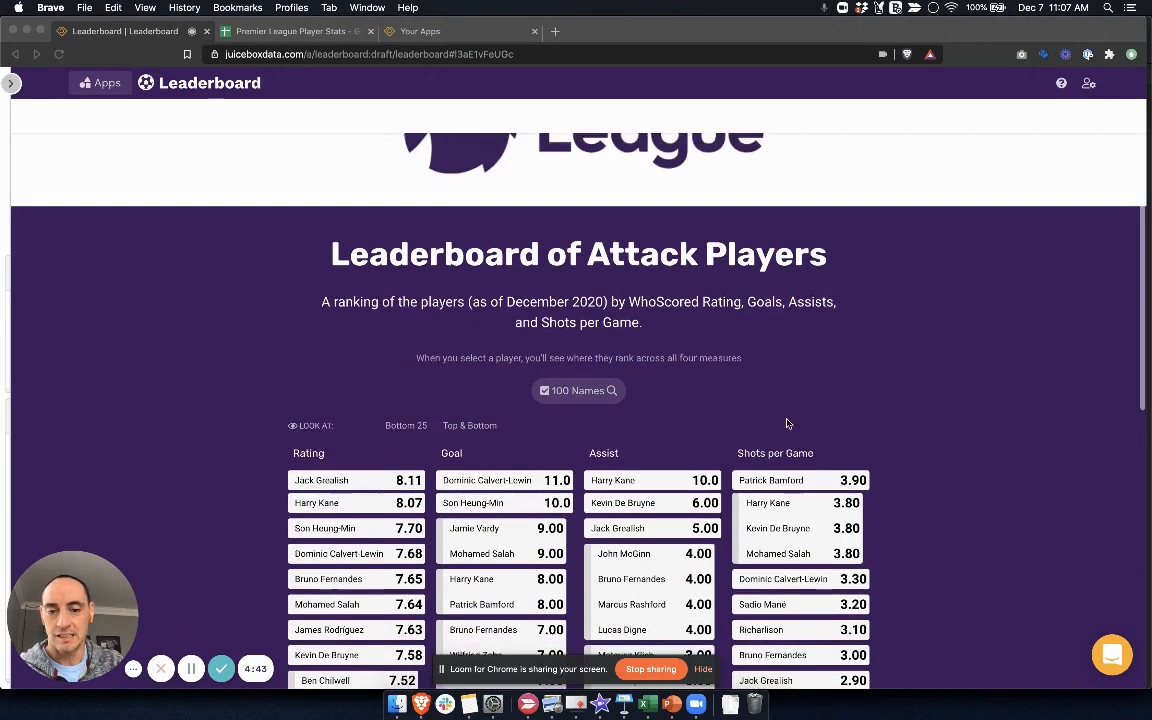
scroll(787, 423, down, 2)
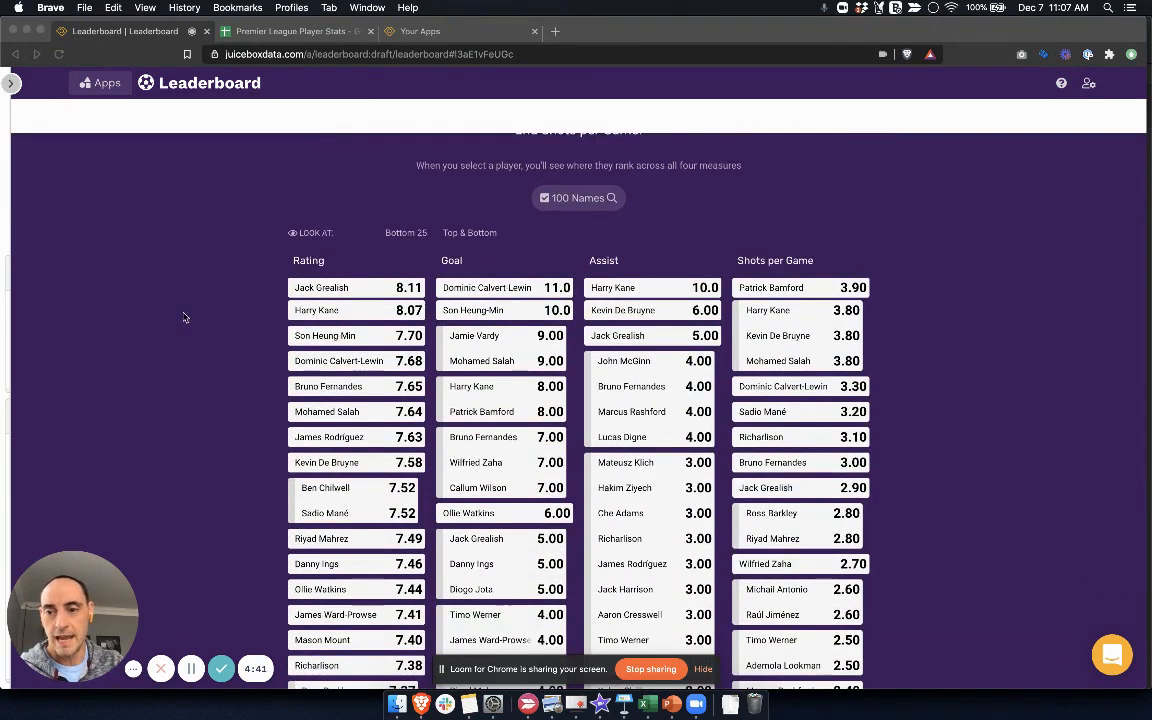
click(336, 289)
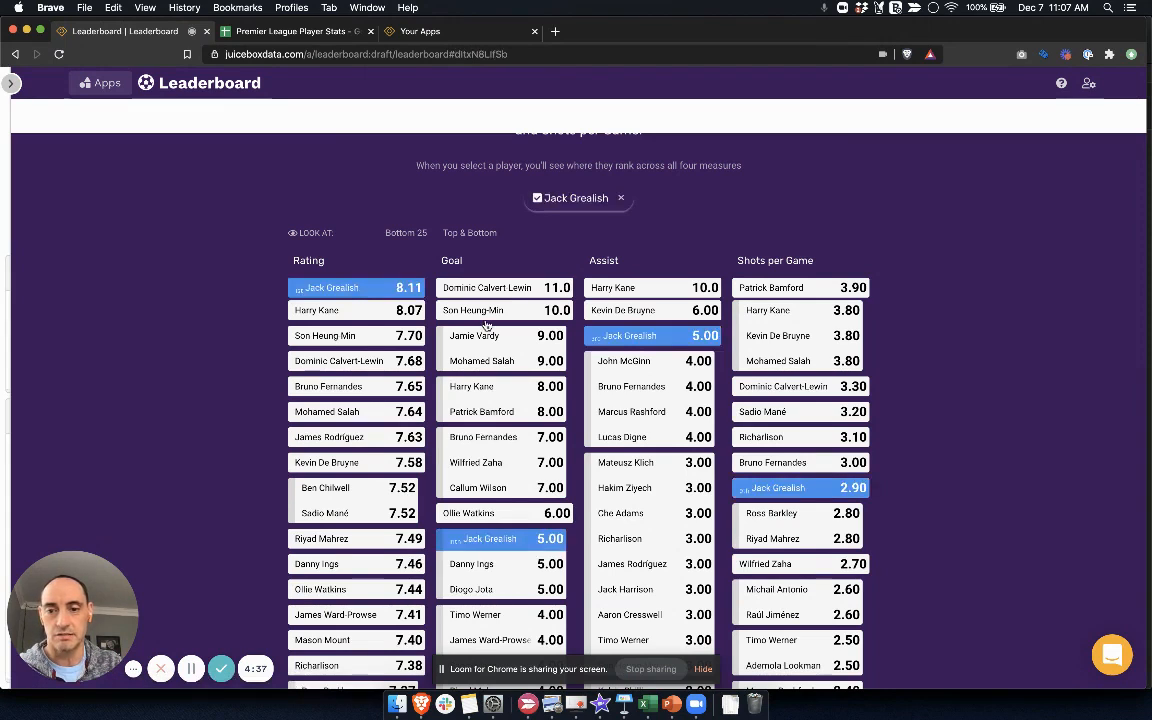
click(505, 290)
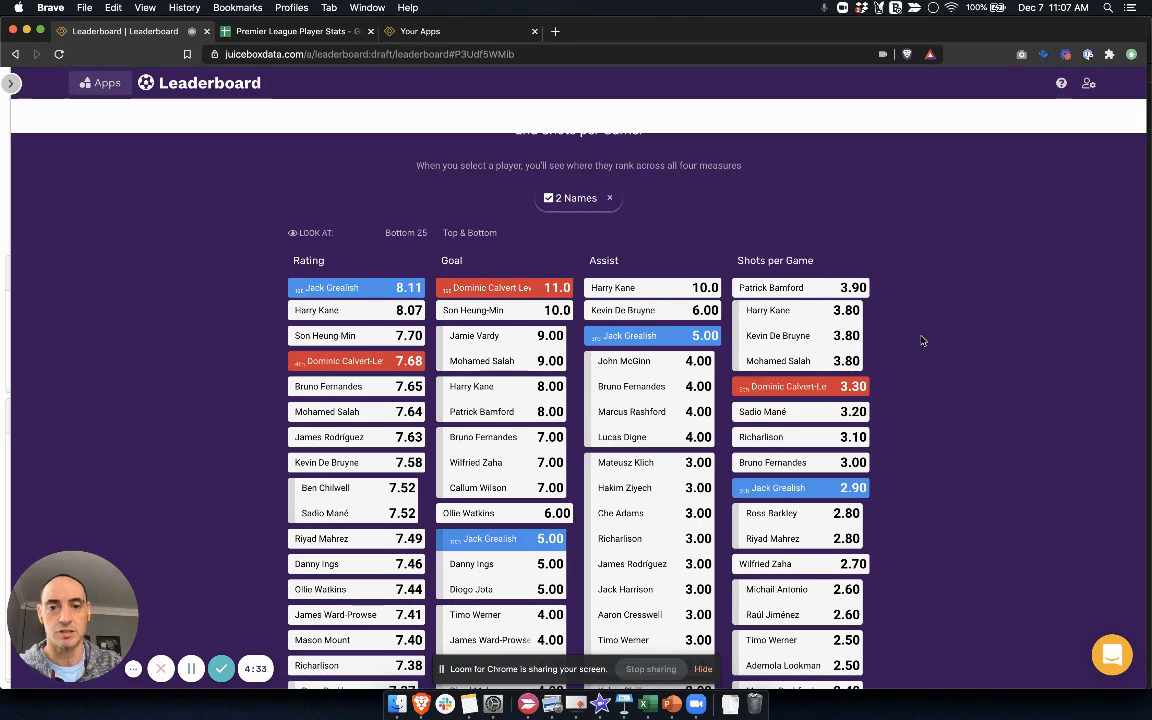
scroll(940, 376, up, 3)
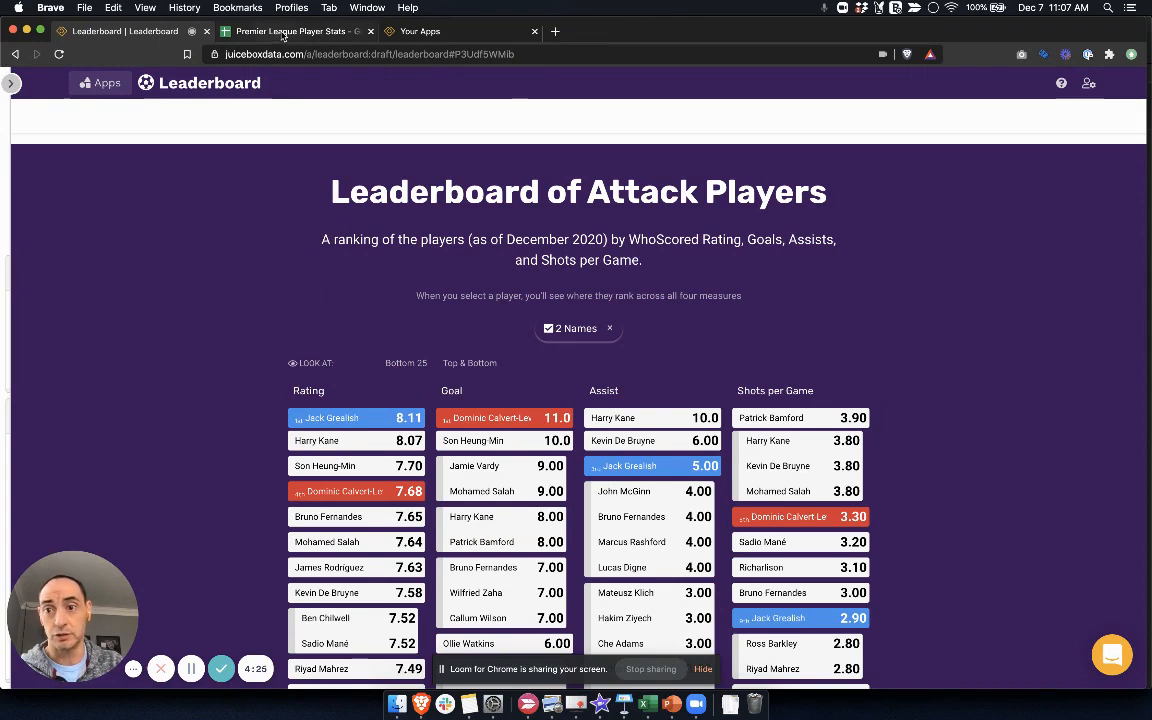
- Switch to the Premier League Player Stats spreadsheet in Google Sheets and examine how its player rows and stat columns are organized
click(284, 33)
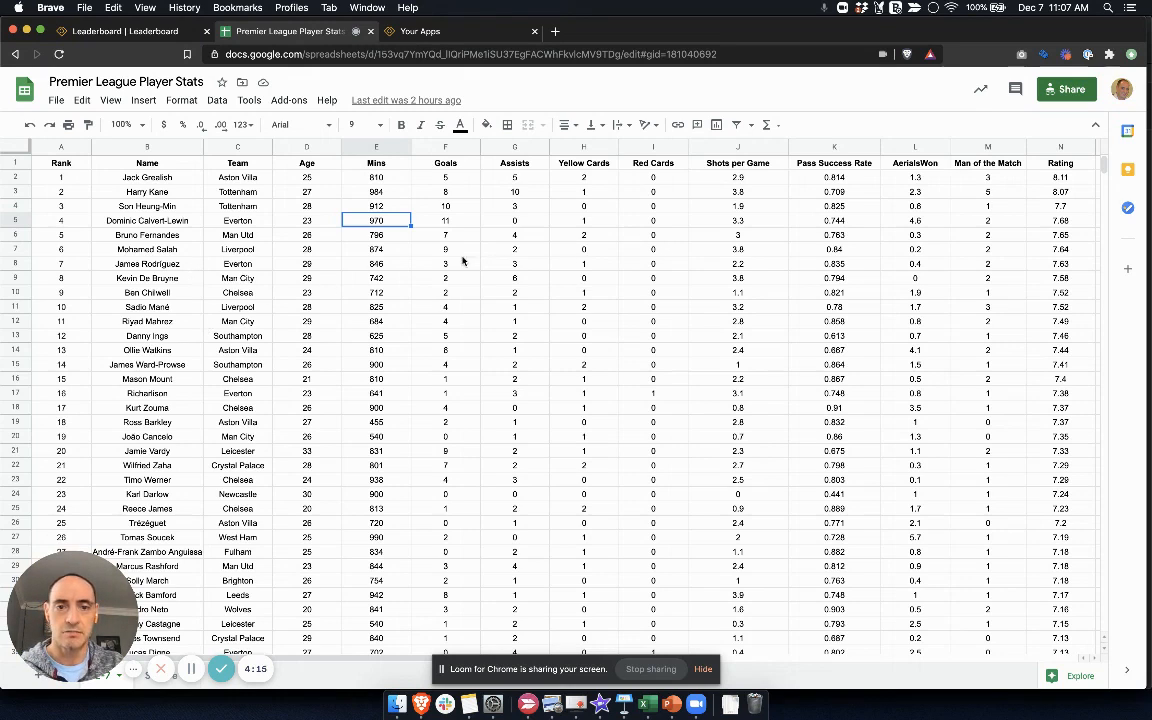
click(318, 264)
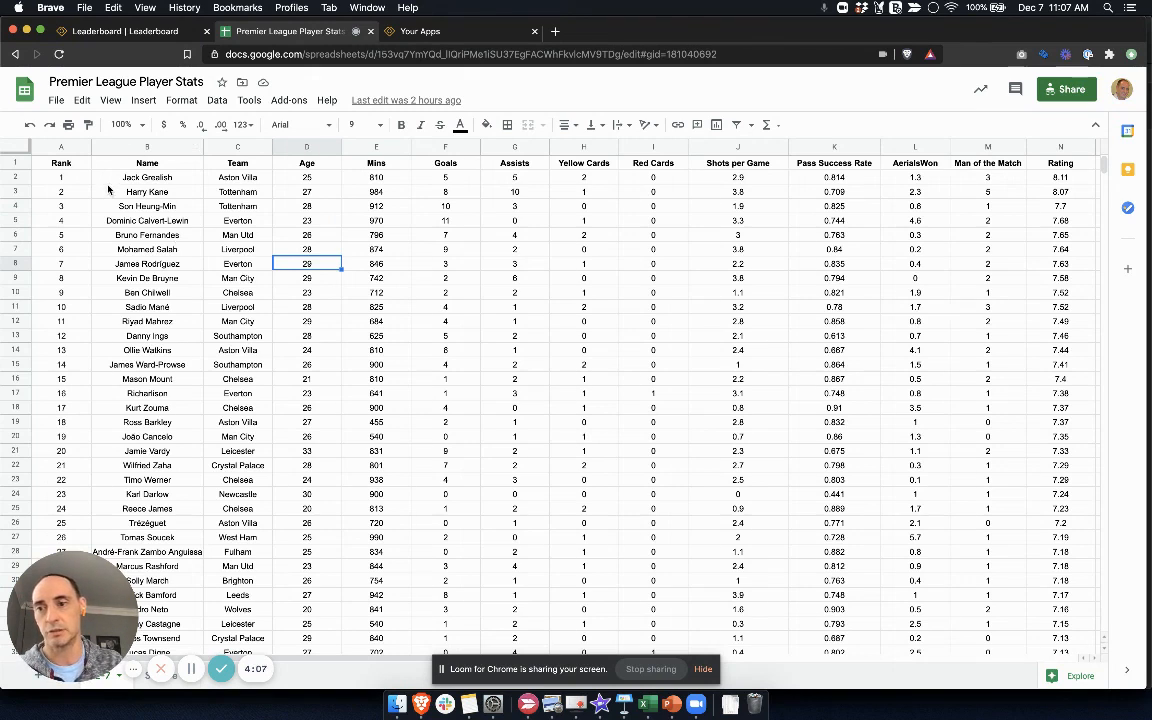
click(143, 194)
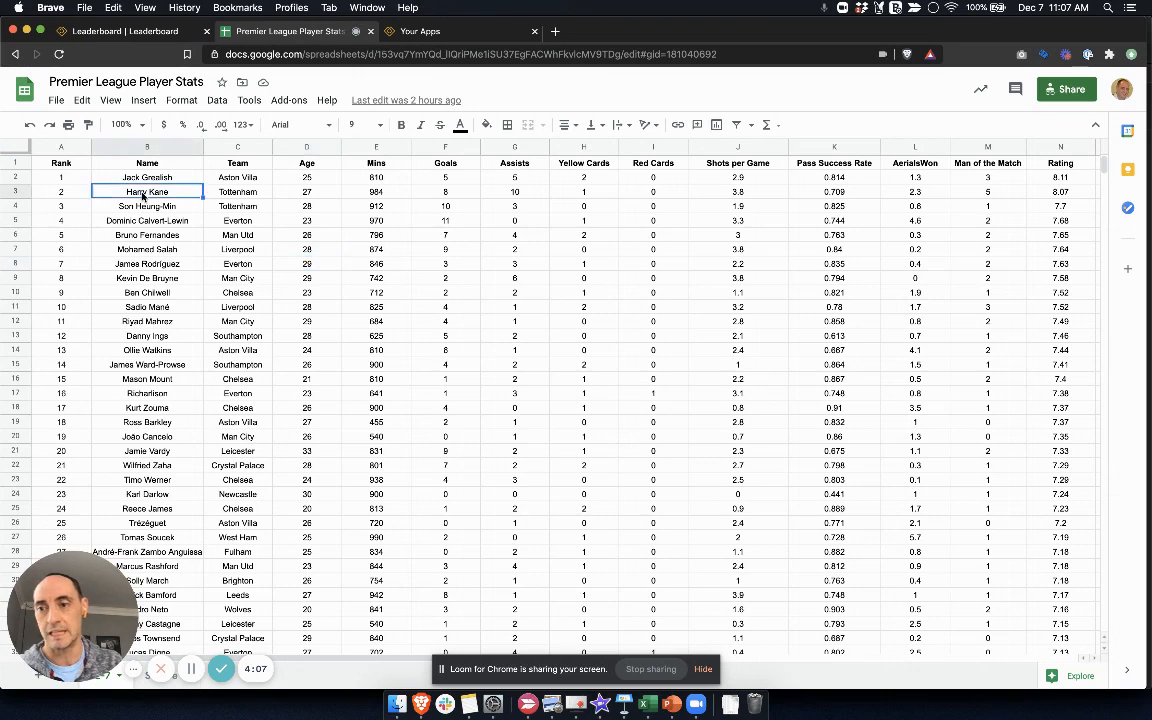
- Switch to the Juicebox apps page and start a new app titled "A Leaderboard"
click(432, 33)
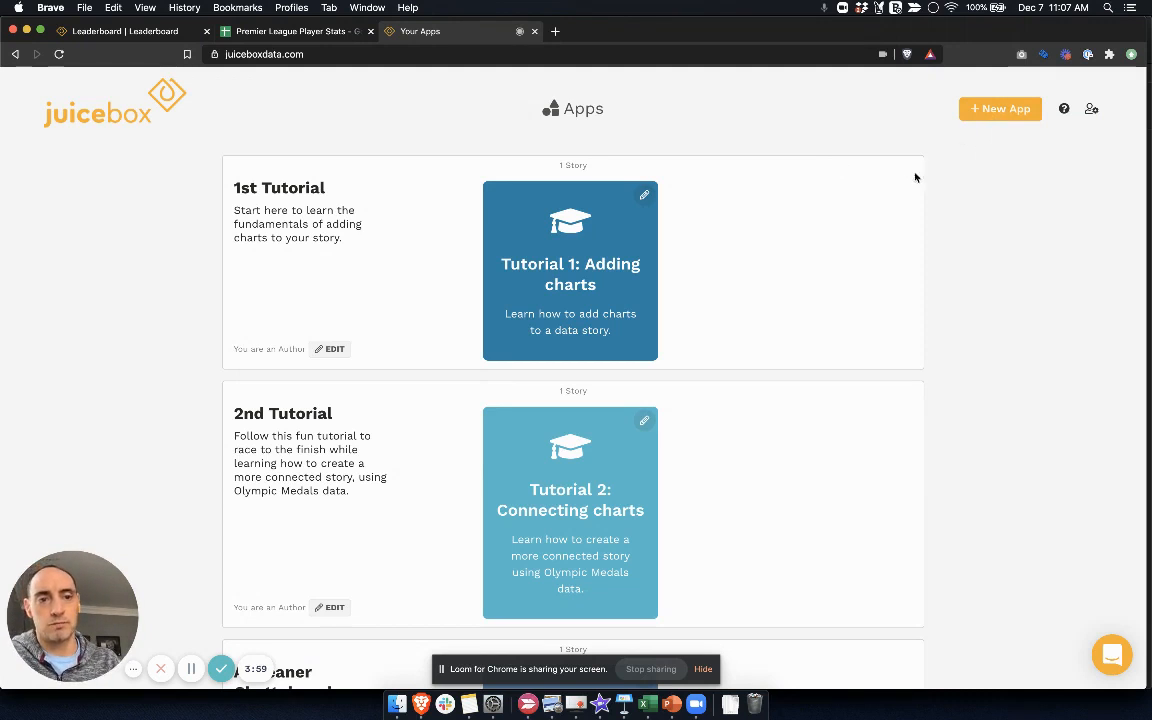
click(1000, 112)
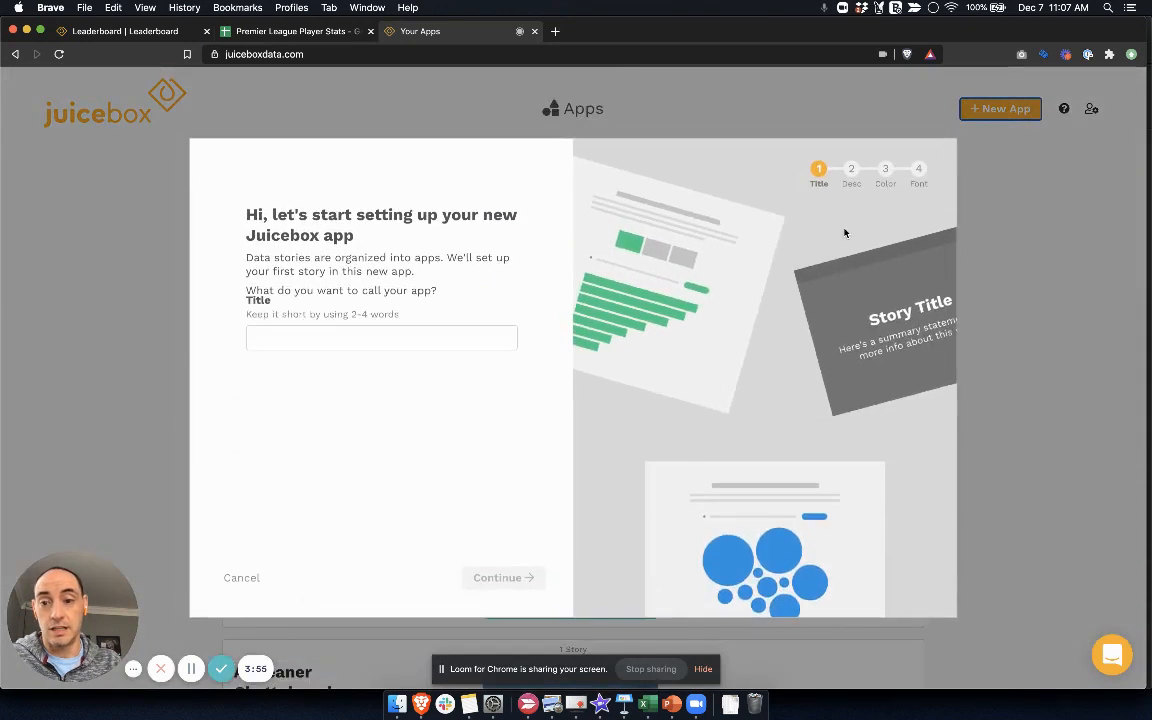
click(421, 347)
text(A )
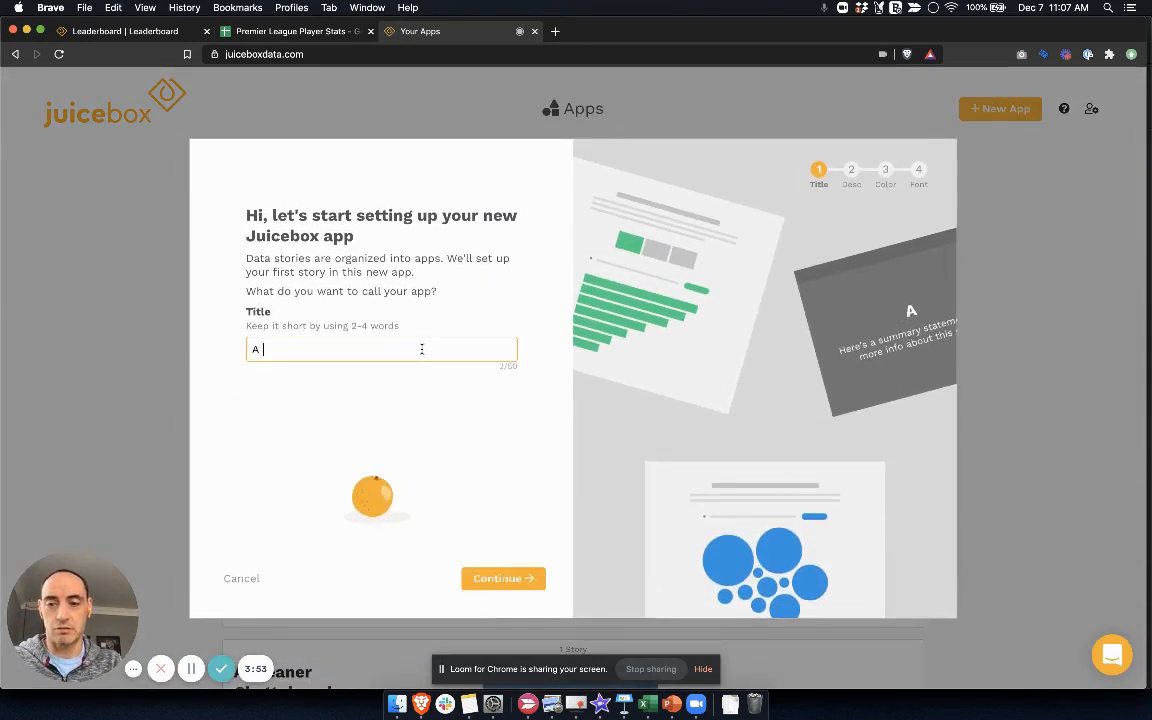
text(Leaderboa)
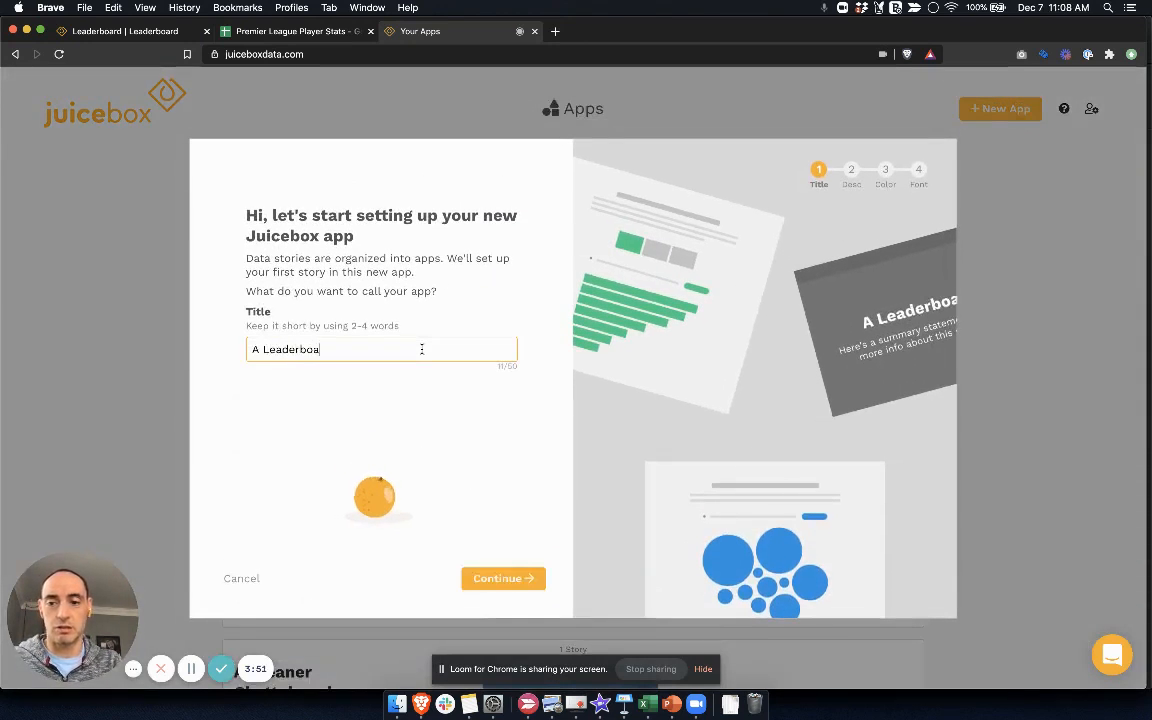
text(rd)
click(490, 584)
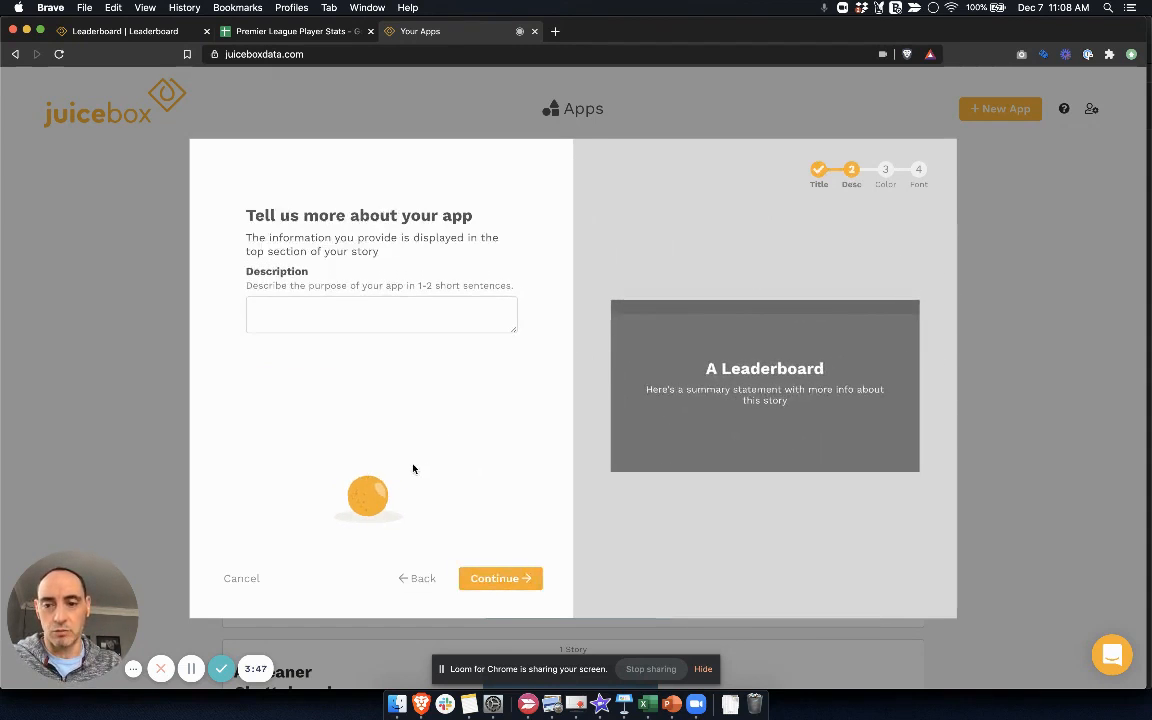
- Leave the app description empty and set the primary data color to hex 3D165B
click(499, 579)
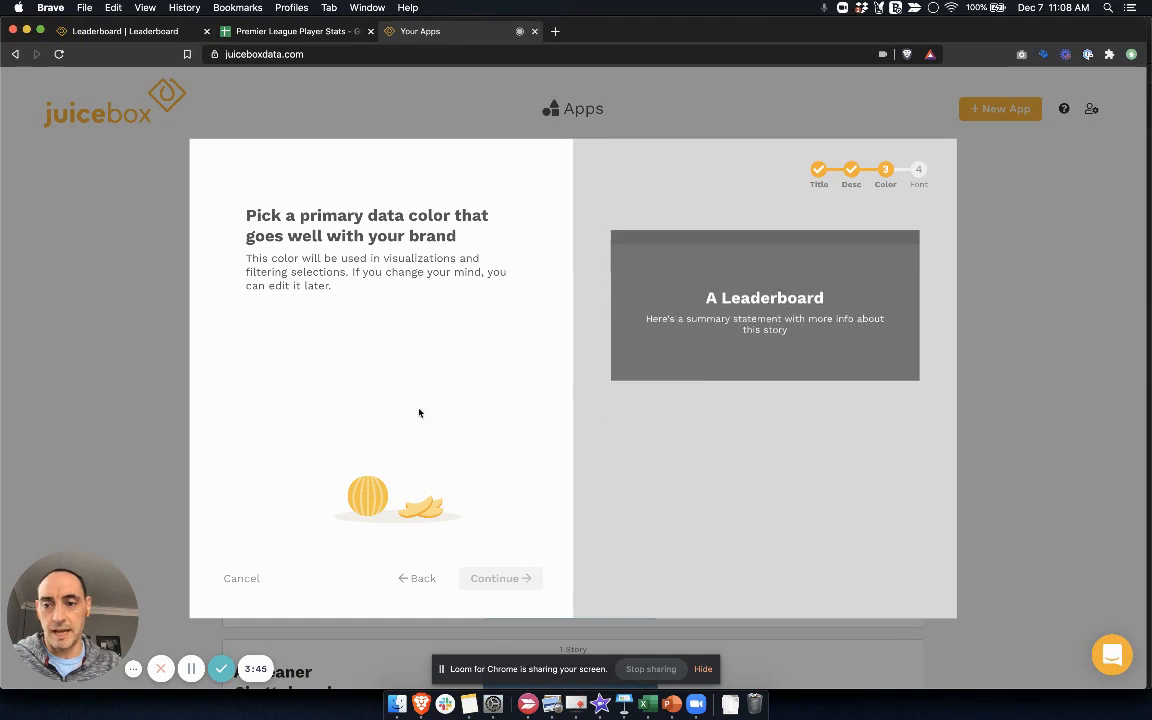
double_click(333, 343)
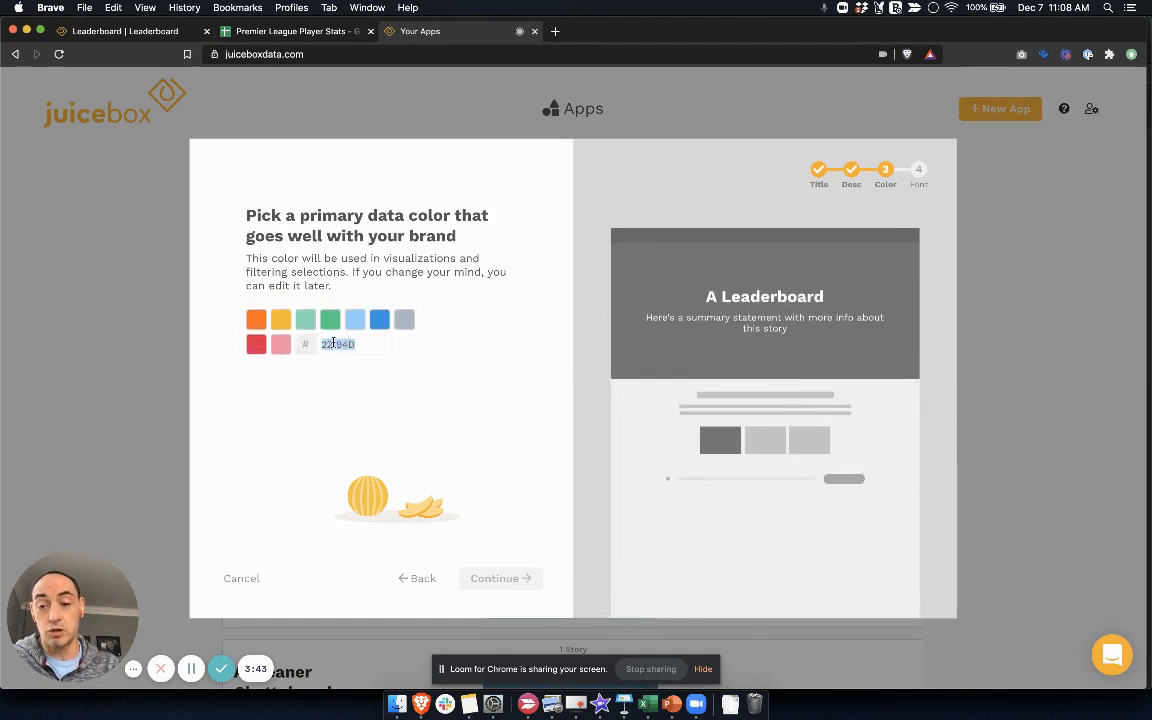
text(3)
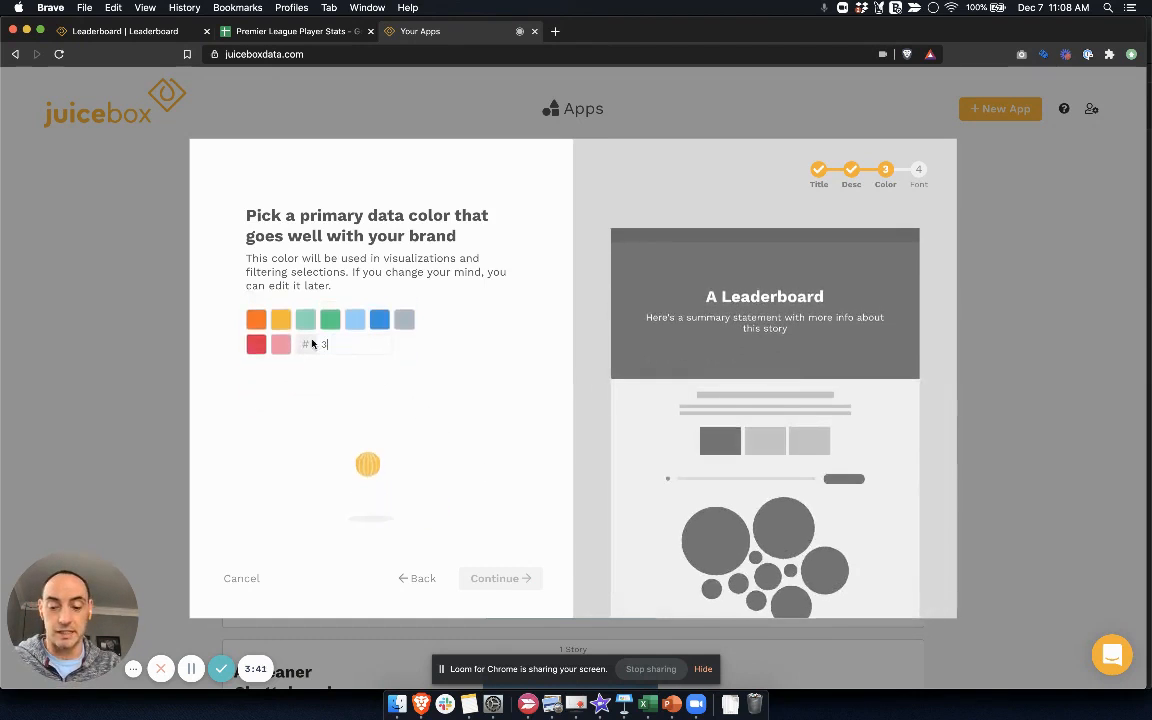
text(D1)
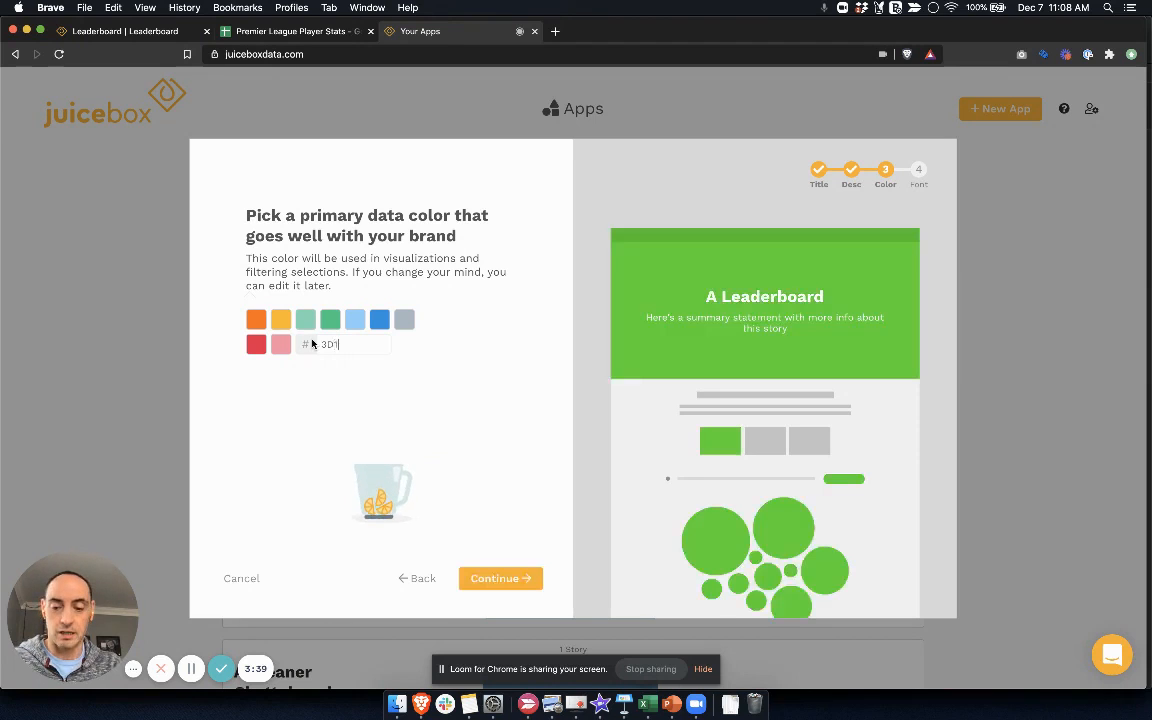
text(65B)
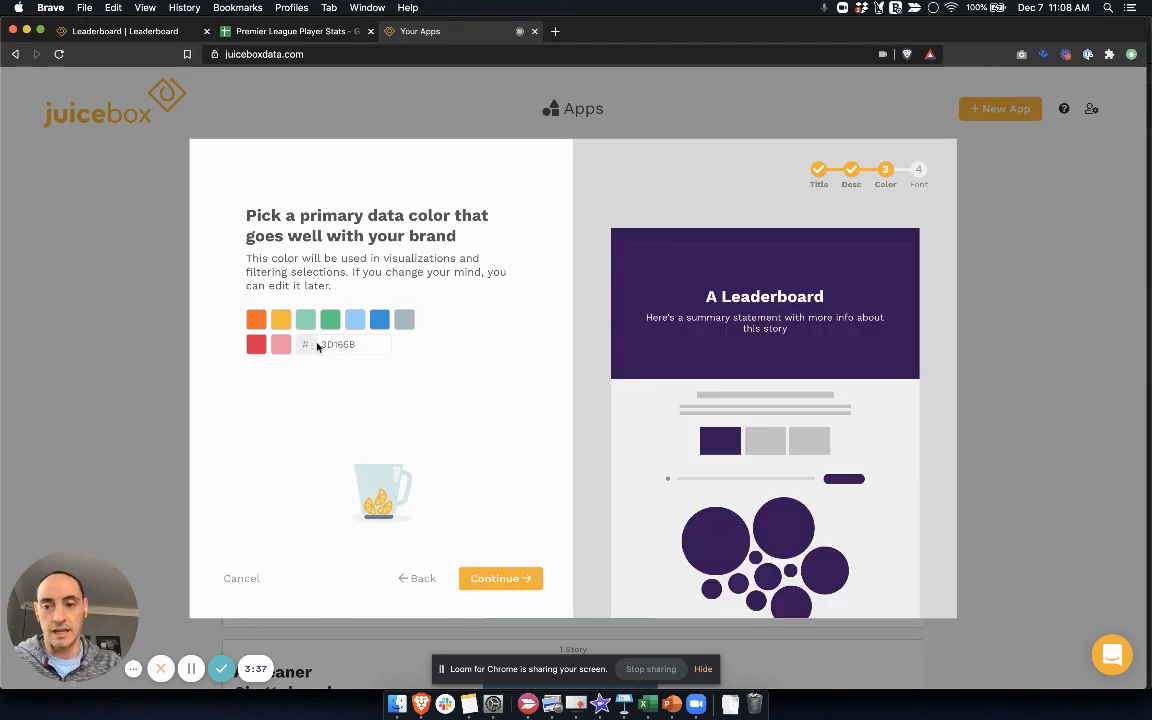
click(497, 577)
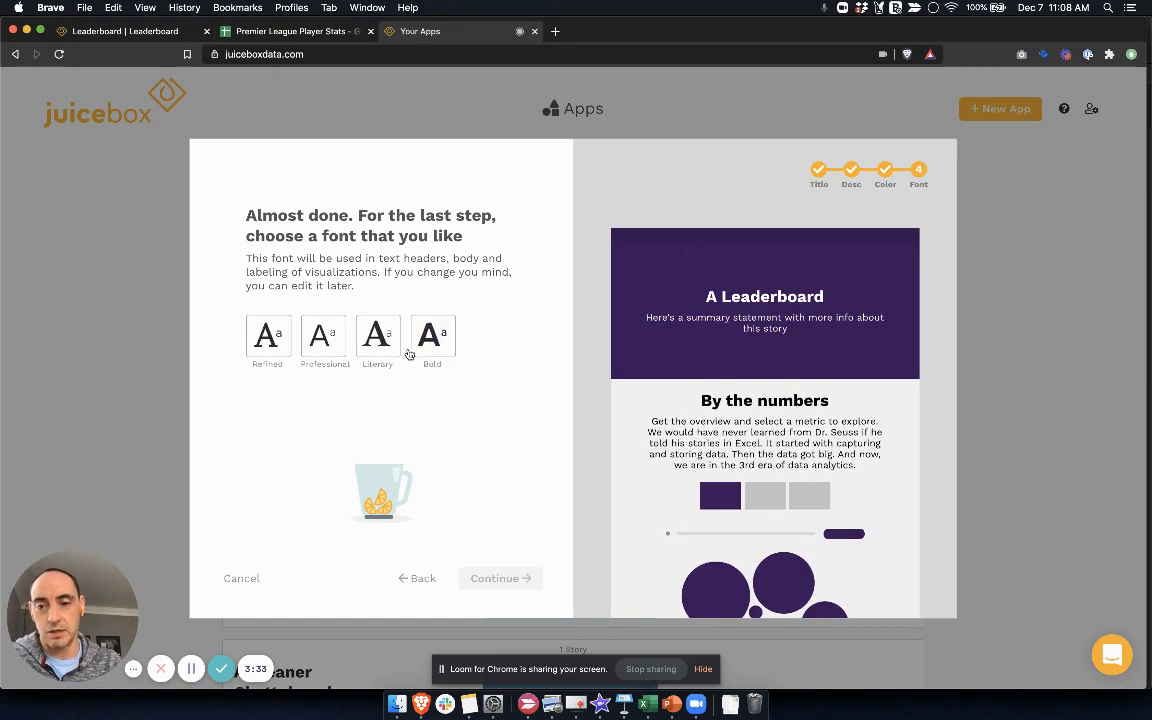
- Choose the Bold font style and create the app
click(437, 345)
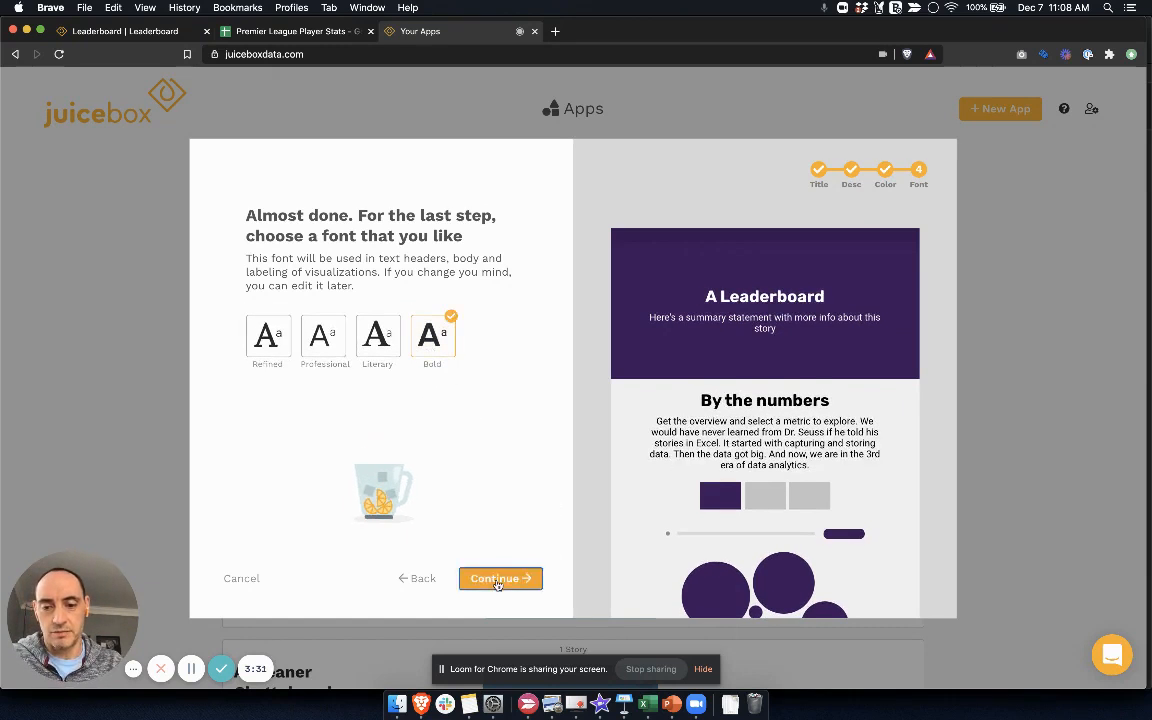
click(490, 577)
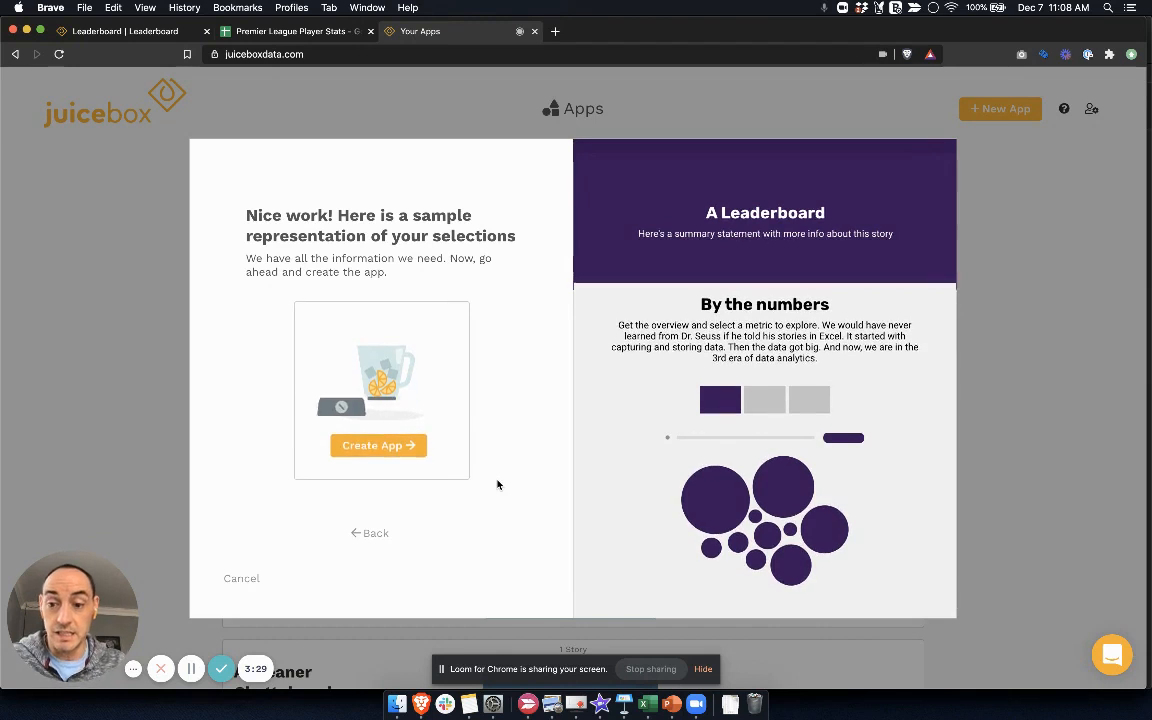
click(409, 445)
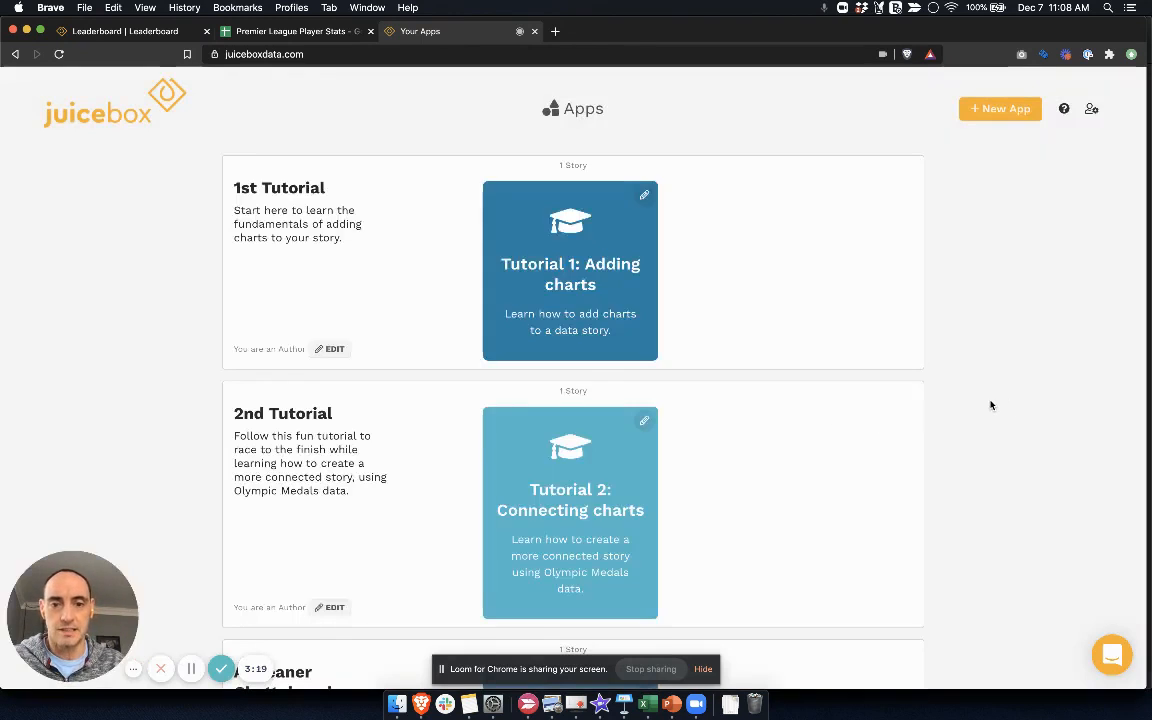
- Find the new A Leaderboard app by searching the page for "a lead" and open it for editing
scroll(936, 465, down, 3)
key(super+f)
text(a lead)
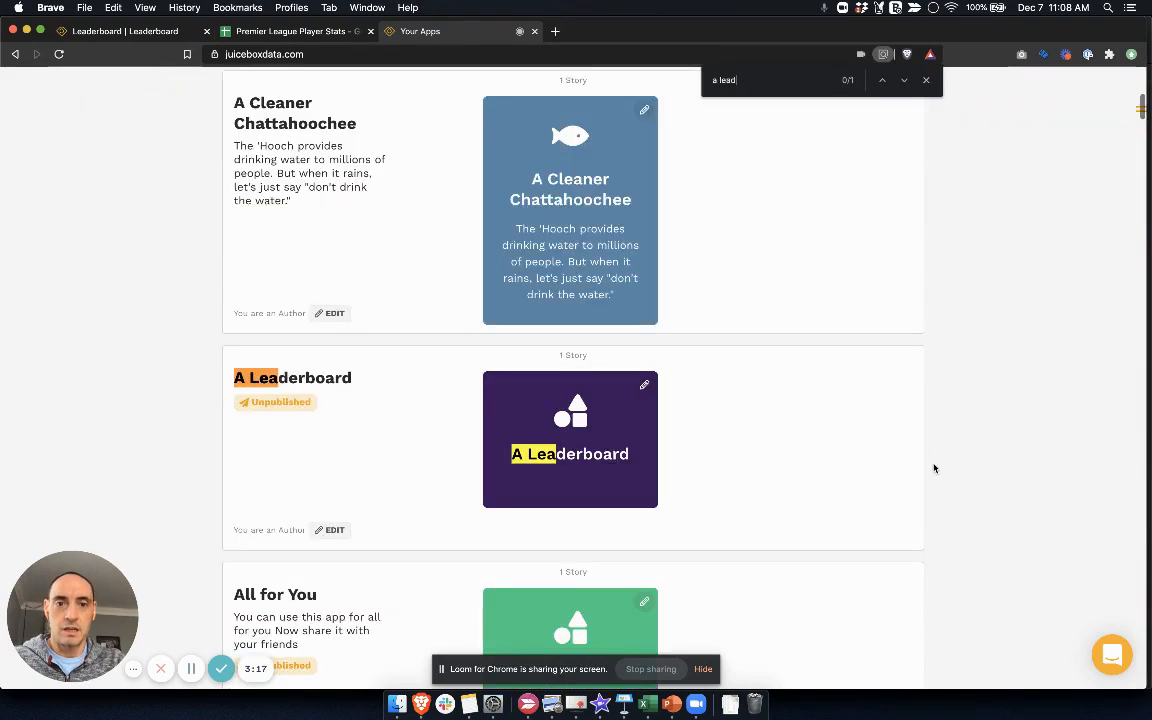
click(644, 385)
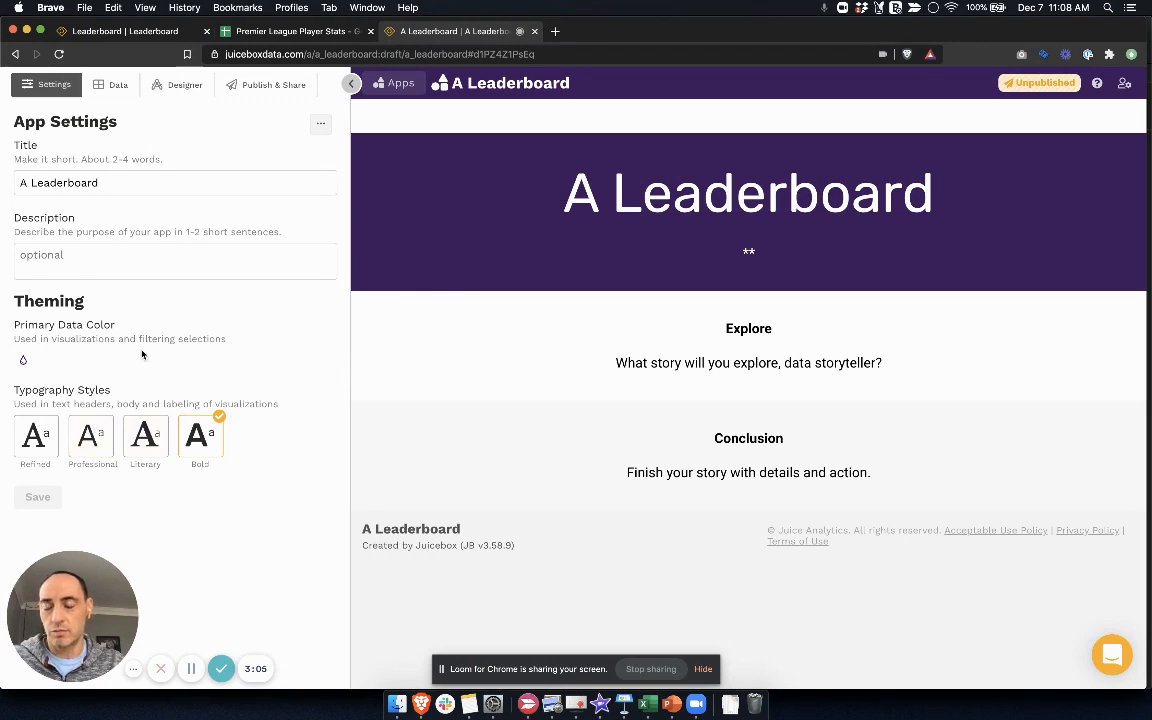
- Upload Premier League Player Stats.csv from the Downloads folder as the app's CSV data source
click(113, 85)
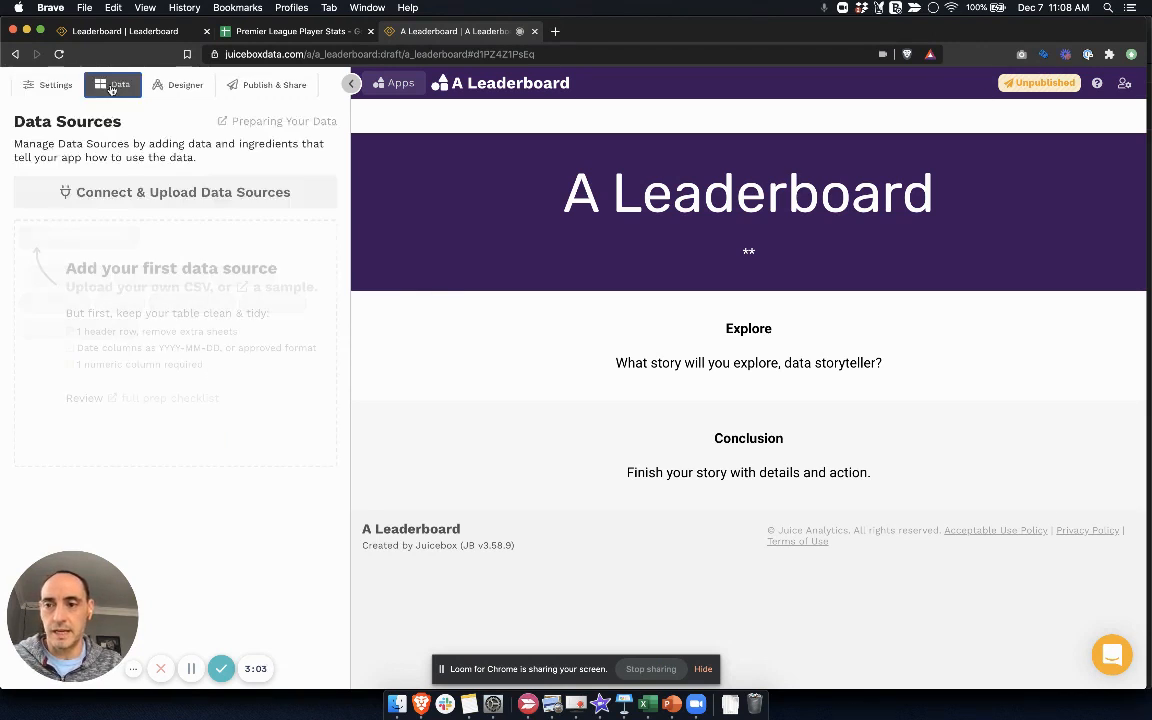
click(154, 193)
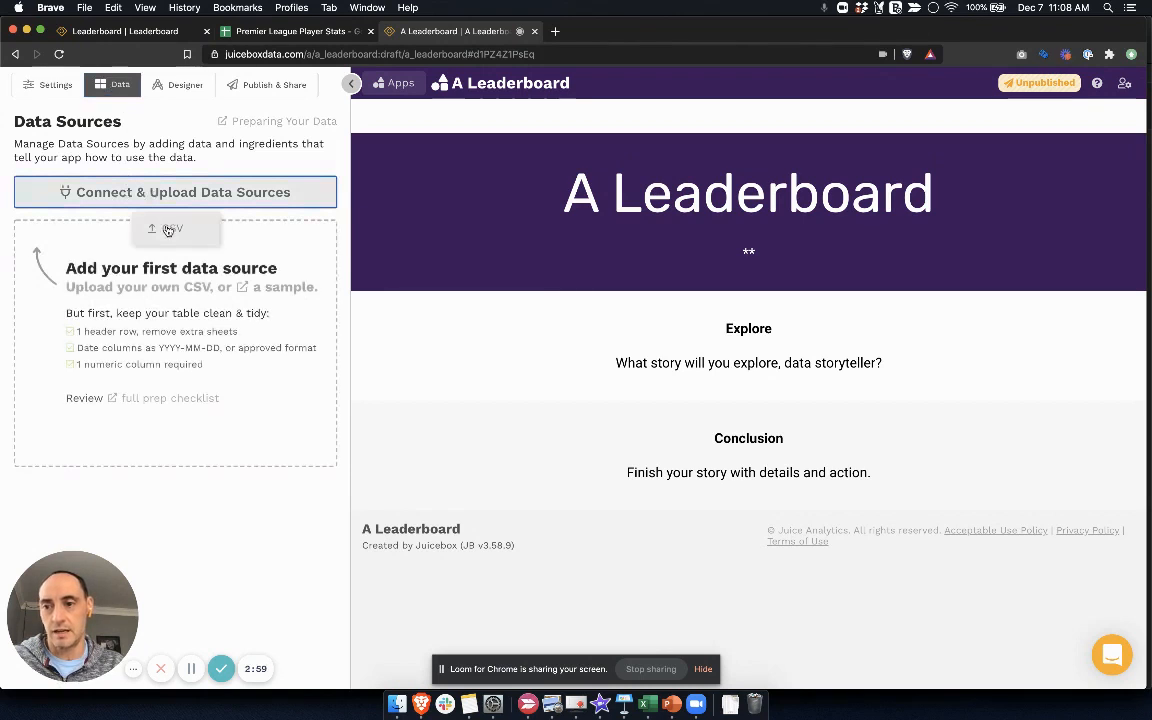
click(168, 231)
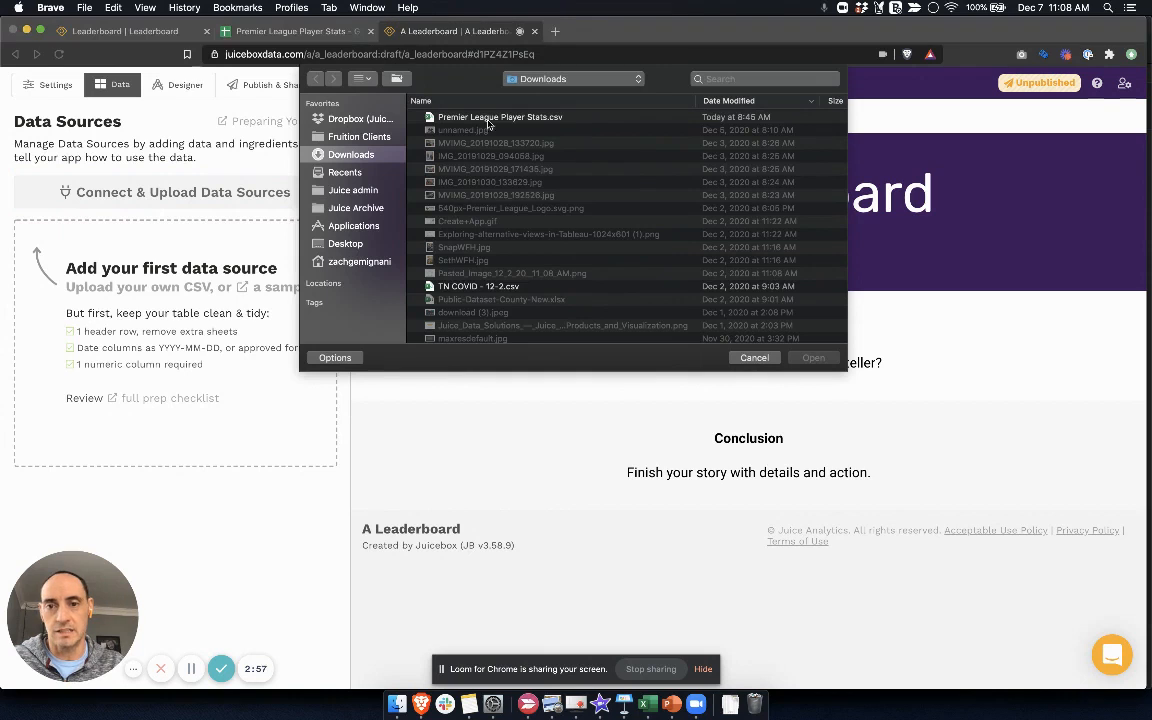
click(489, 118)
double_click(489, 118)
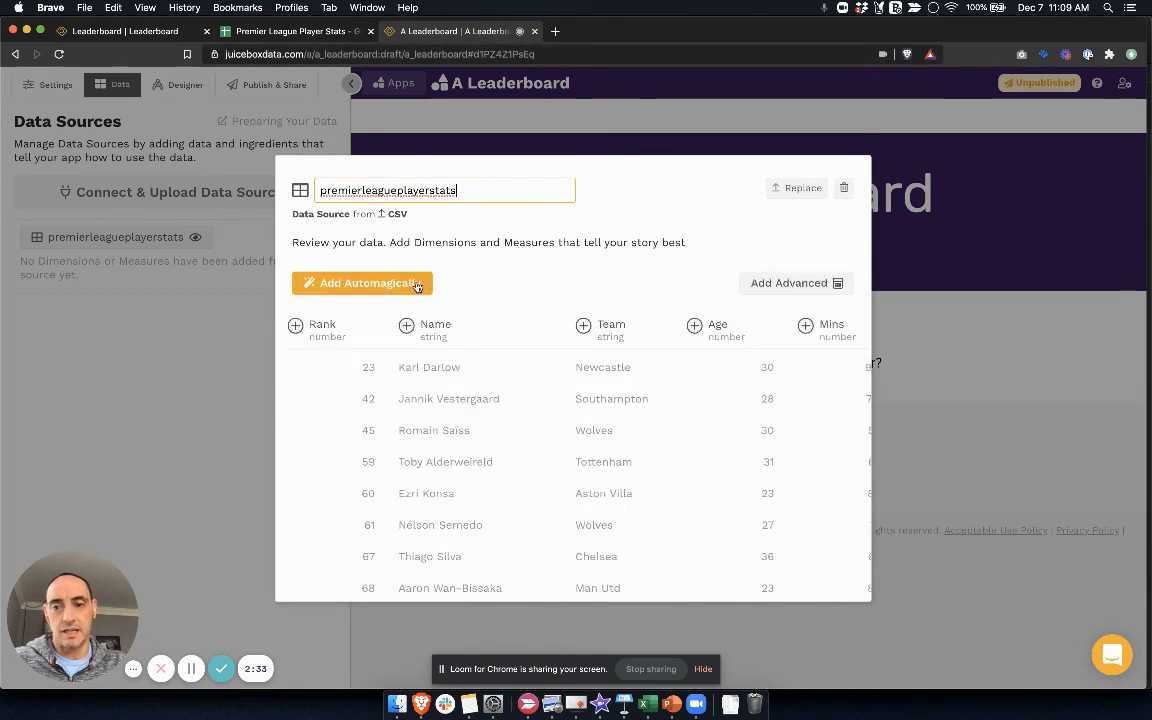
- Automagically add all 14 columns of the premierleagueplayerstats source as dimensions and measures
click(394, 287)
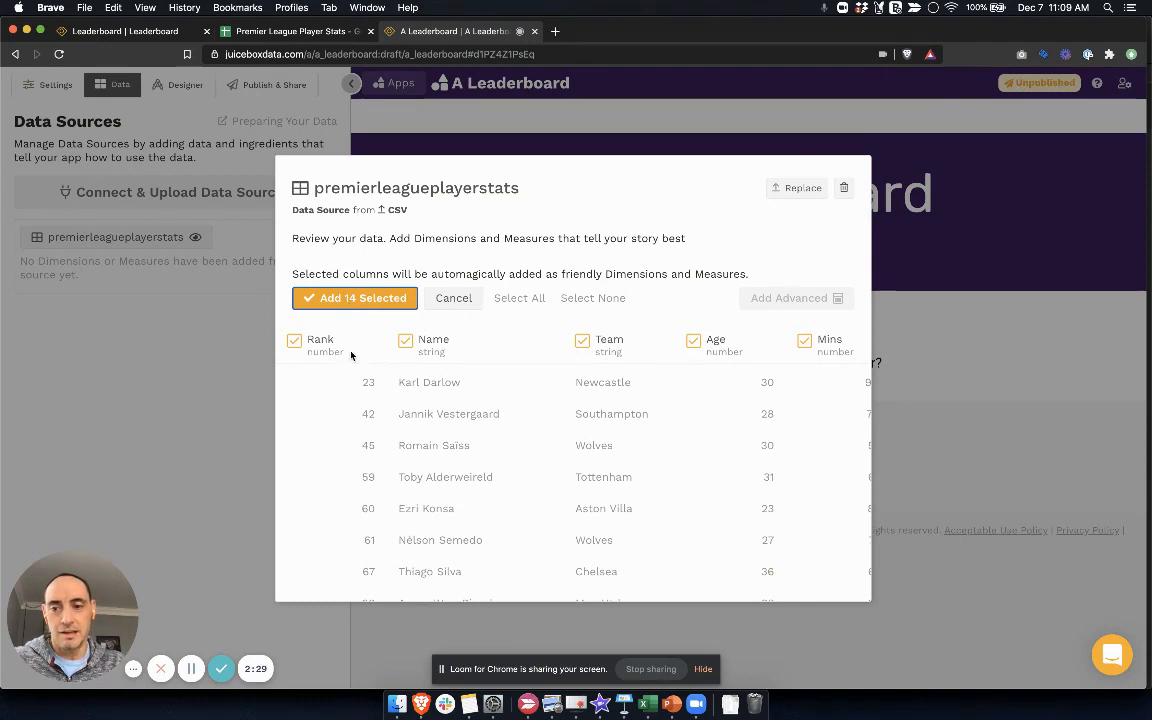
scroll(439, 361, right, 5)
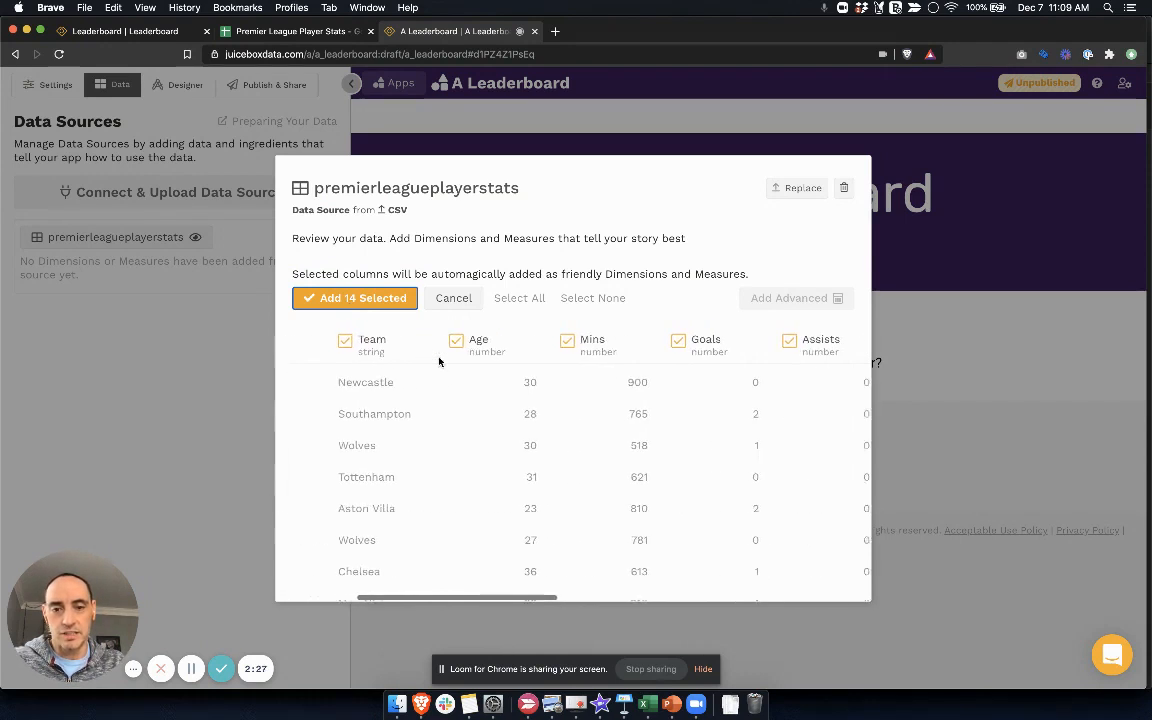
scroll(439, 361, left, 5)
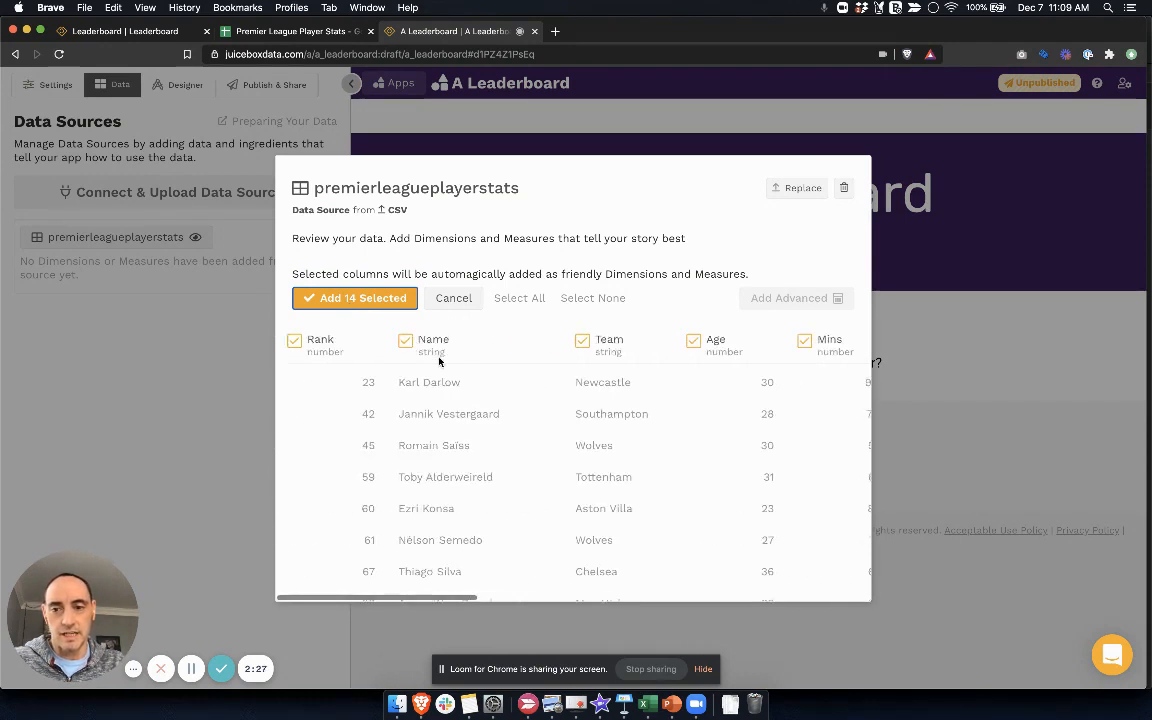
click(348, 304)
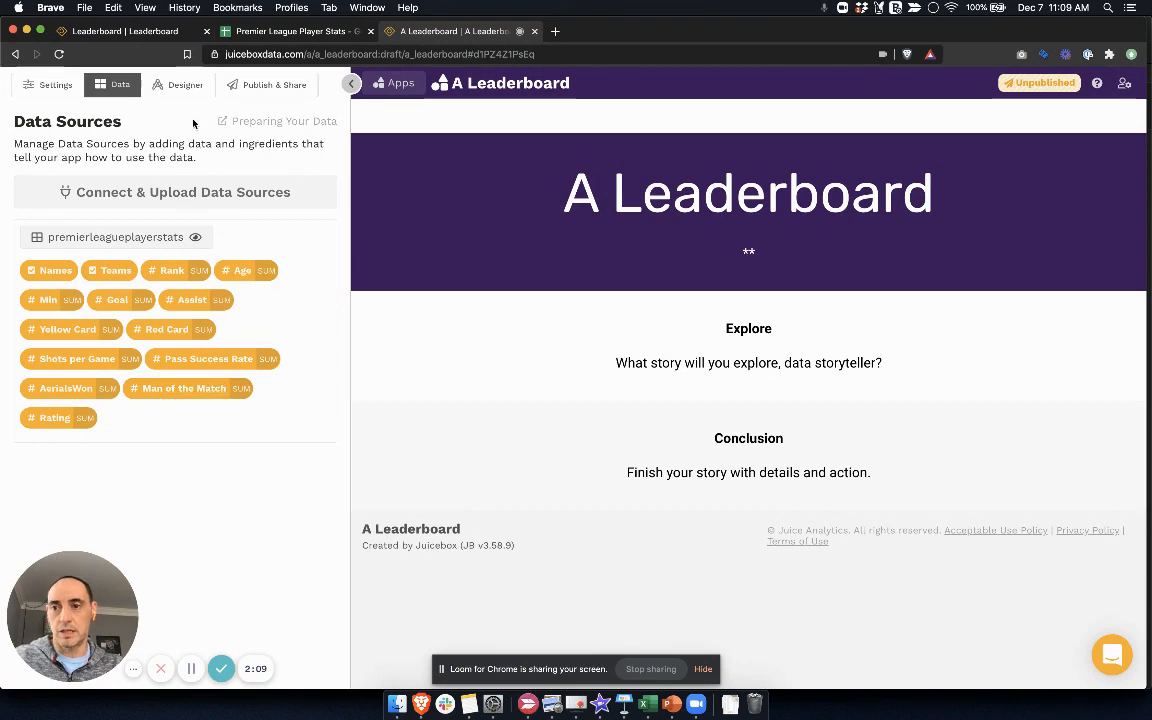
- Open the story design view and add a Leaderboard chart to the Explore section
click(185, 86)
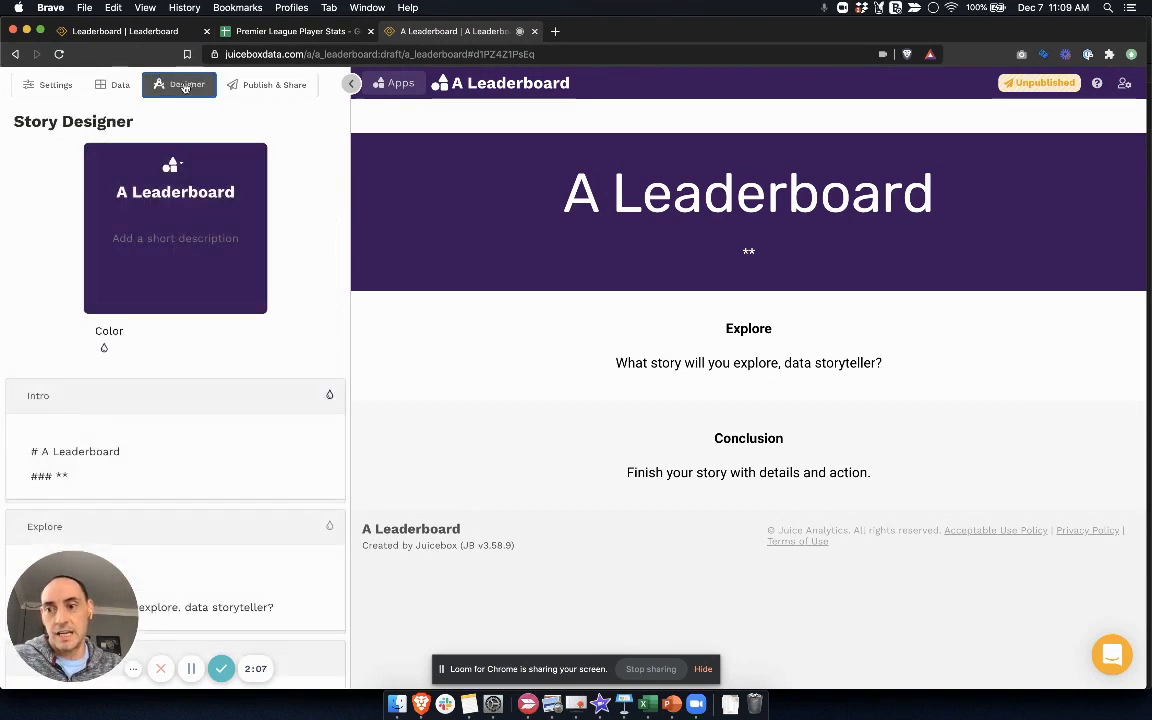
scroll(203, 343, down, 3)
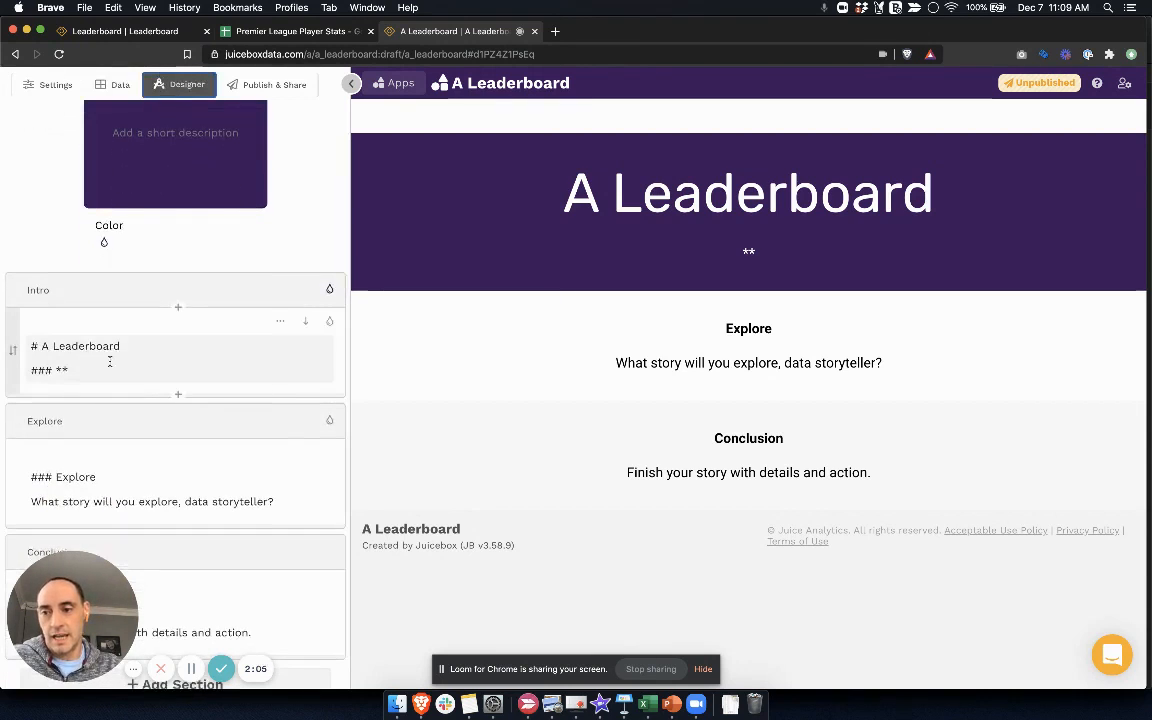
scroll(228, 250, down, 1)
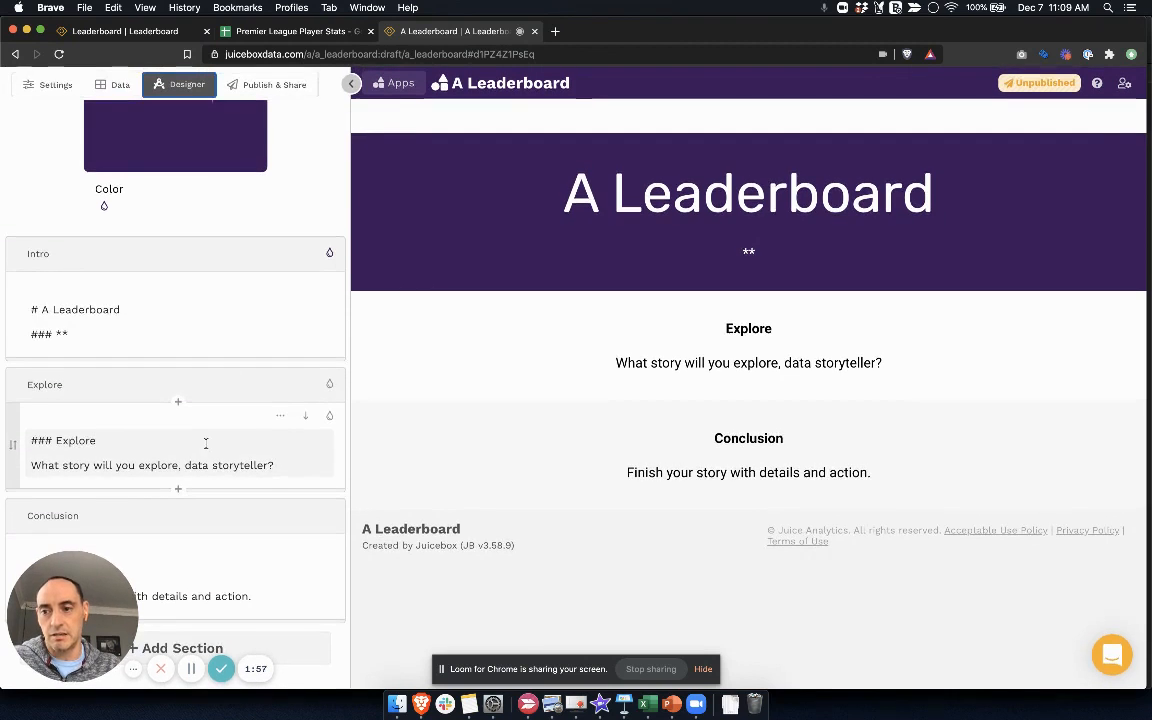
click(112, 457)
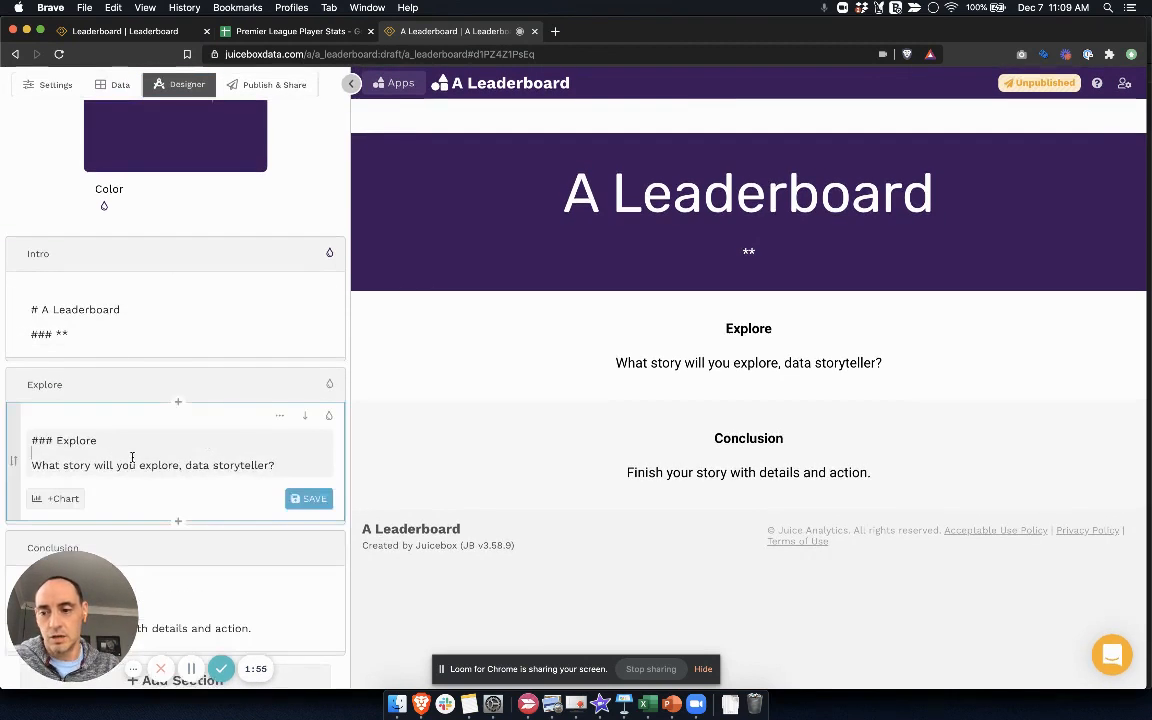
scroll(140, 462, down, 1)
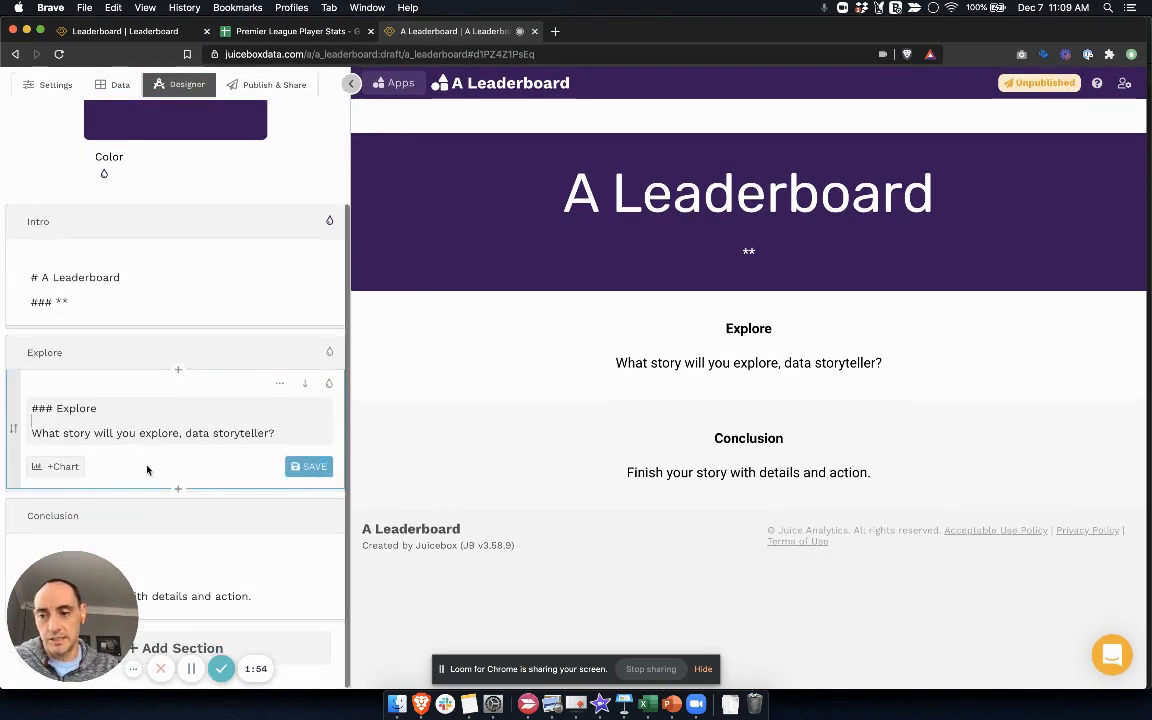
click(60, 467)
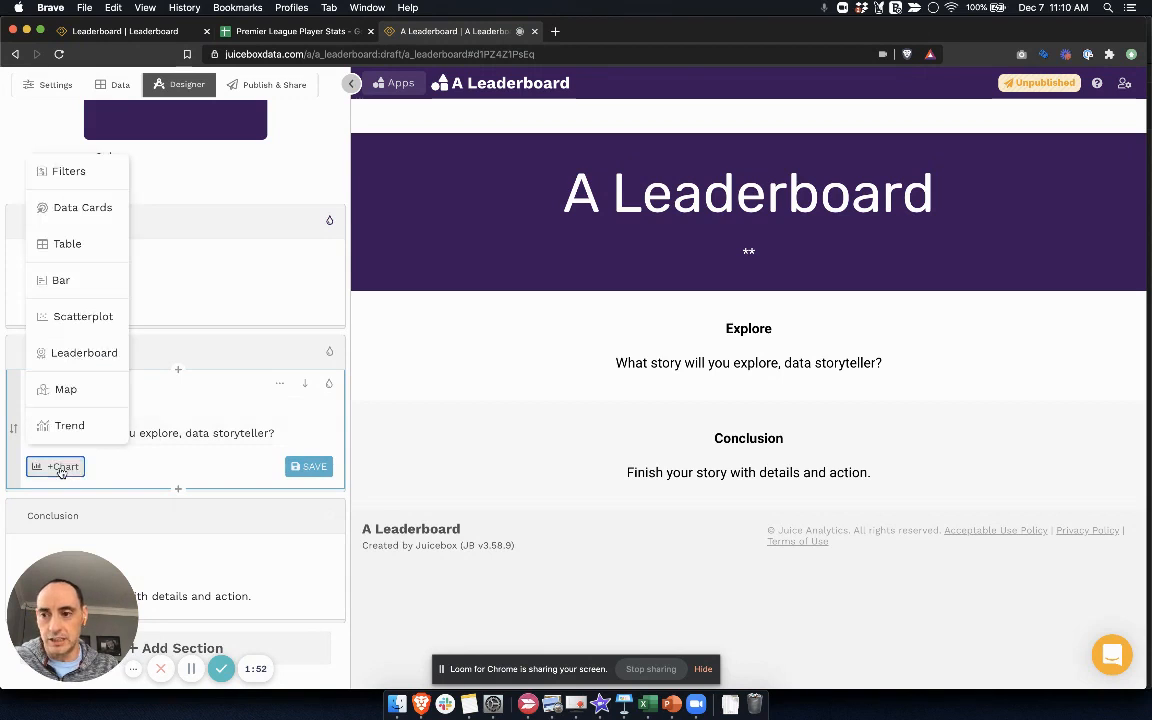
click(95, 360)
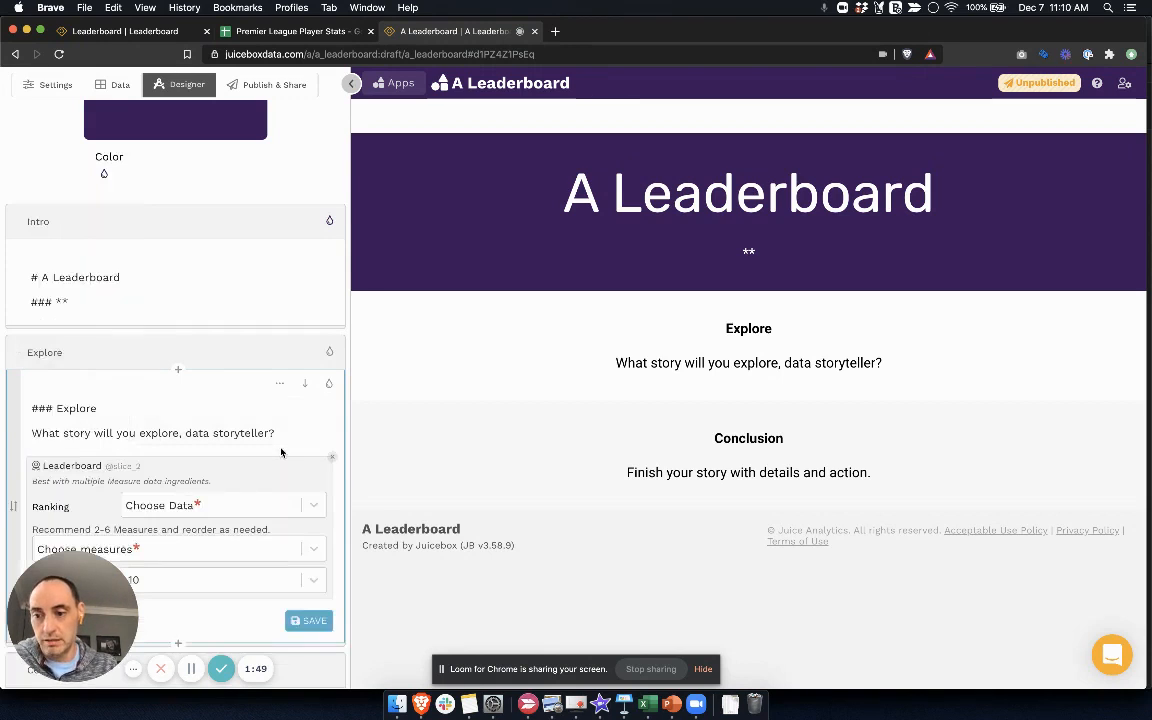
- Set the Leaderboard chart's ranking data to Names
scroll(285, 452, down, 3)
click(314, 351)
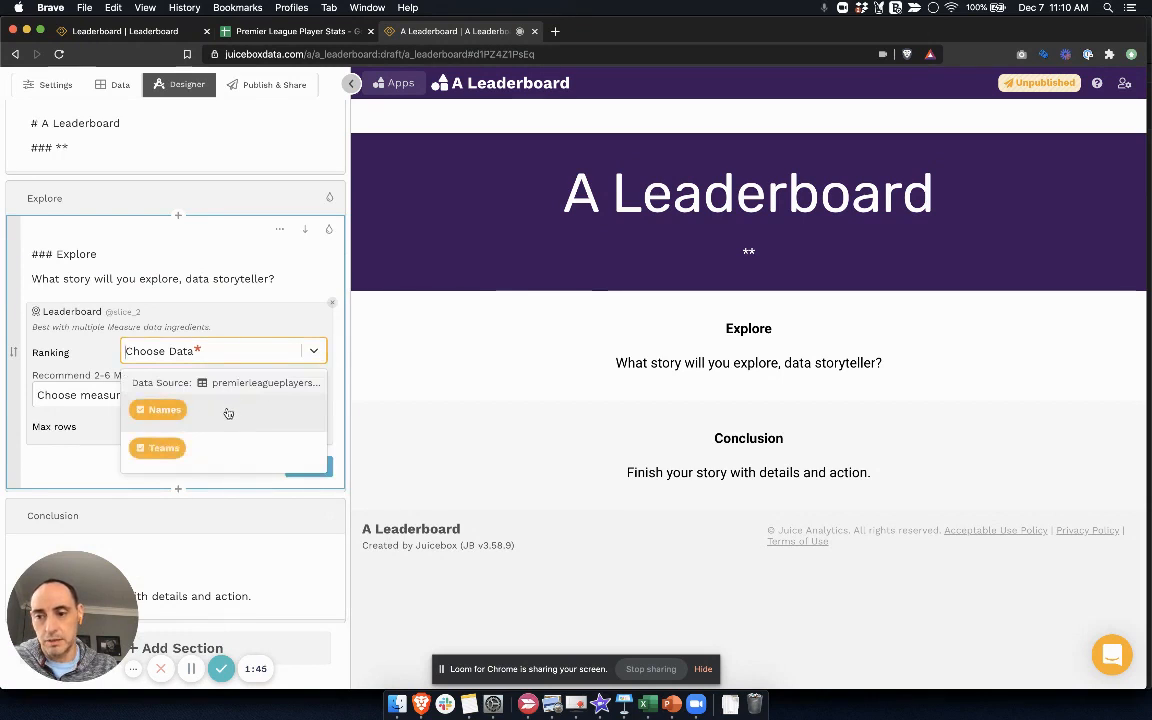
click(229, 411)
- Add Goal, Assist, Pass Success Rate and Rating as the Leaderboard chart's measures
click(274, 404)
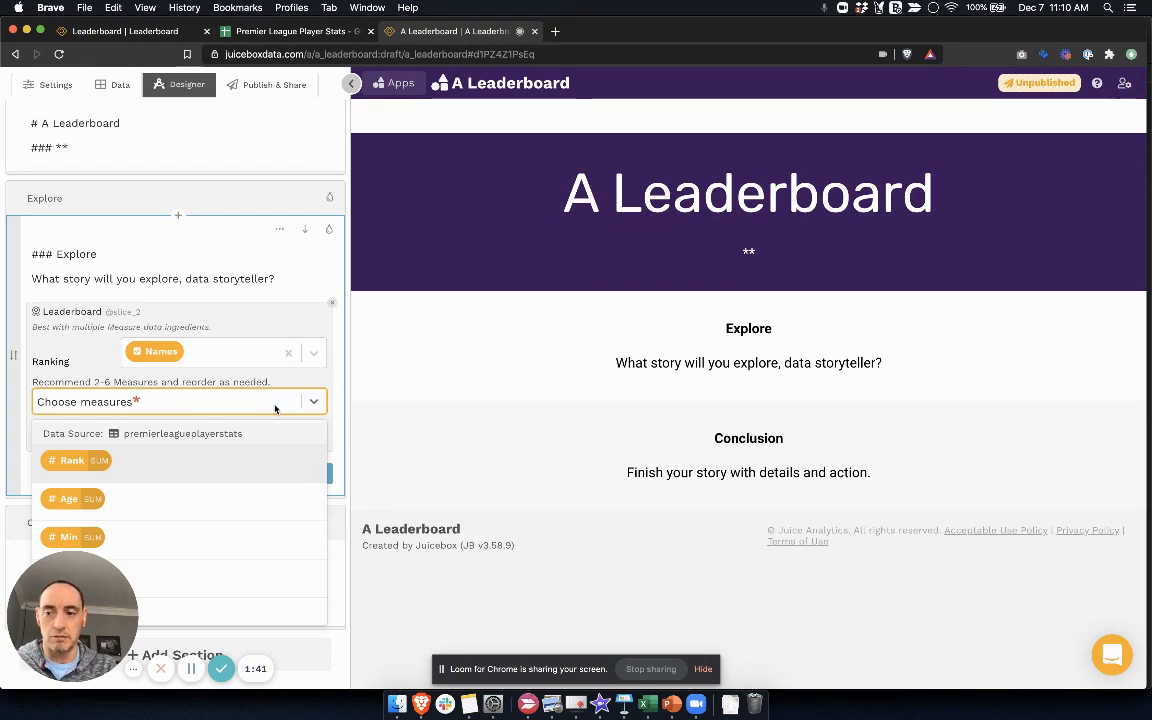
text(goal)
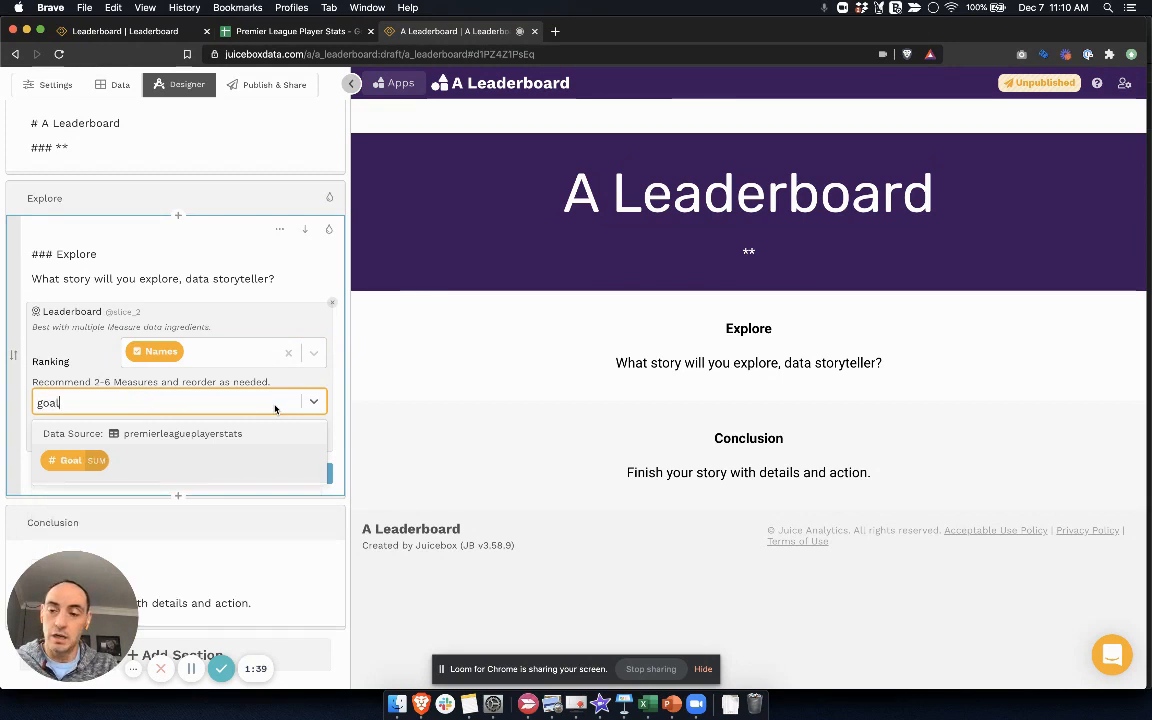
click(227, 463)
text(ass)
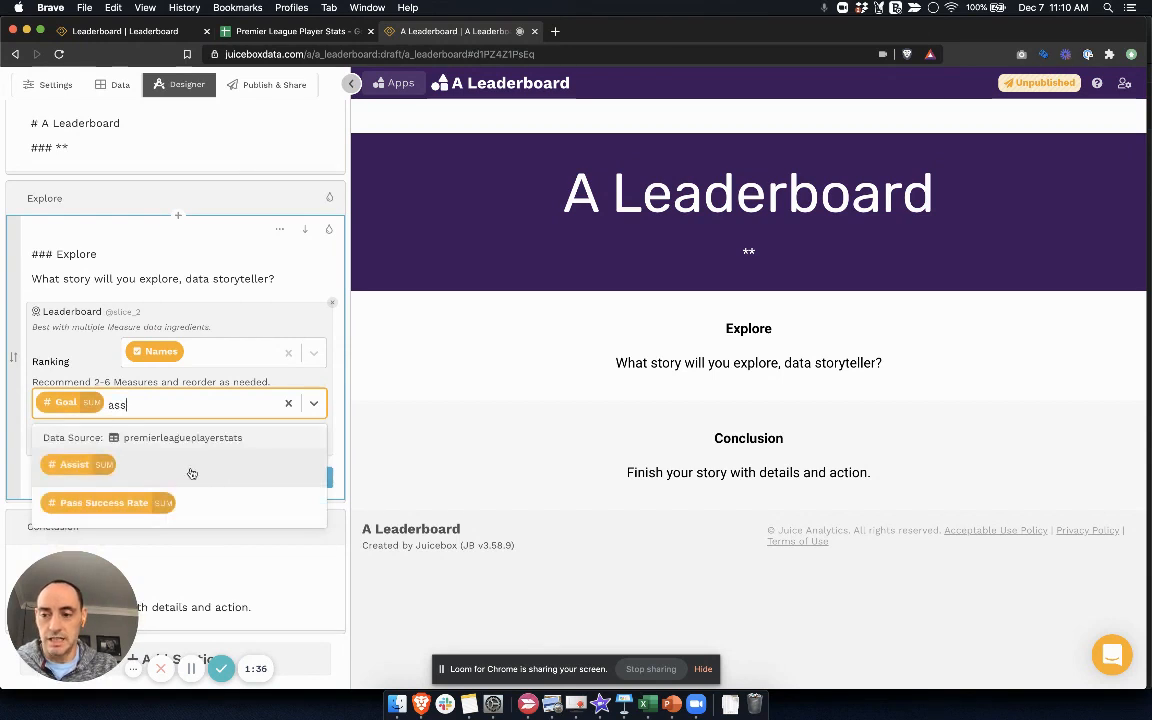
click(192, 470)
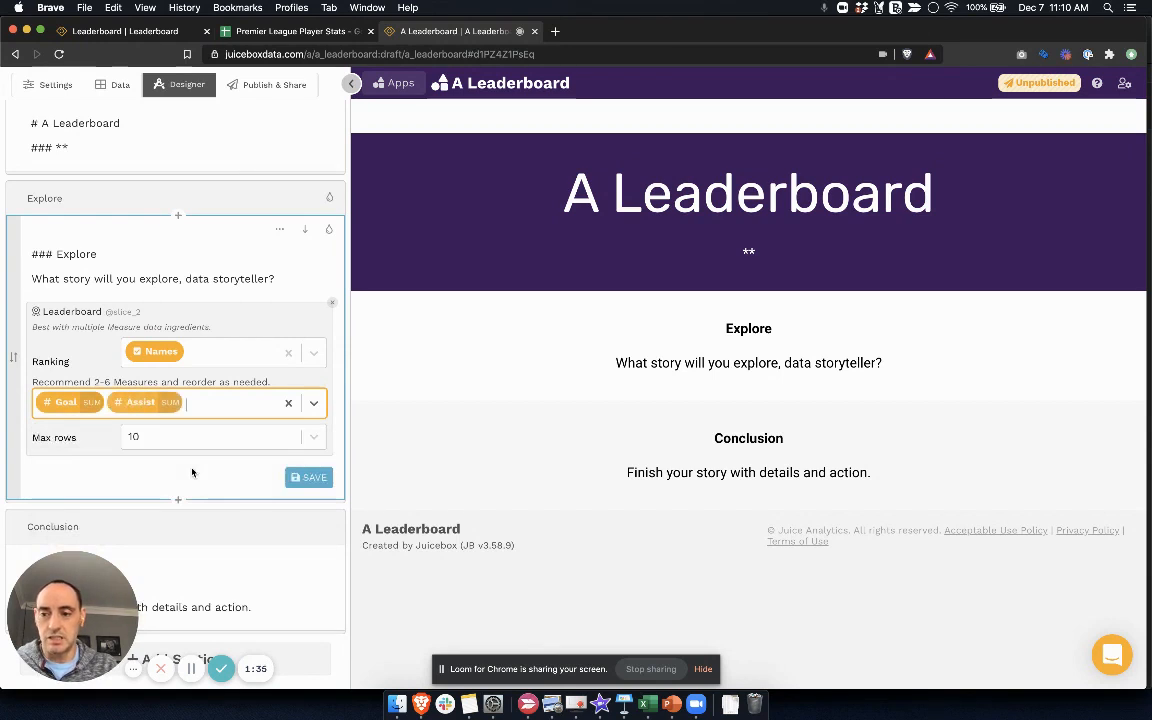
text(pass)
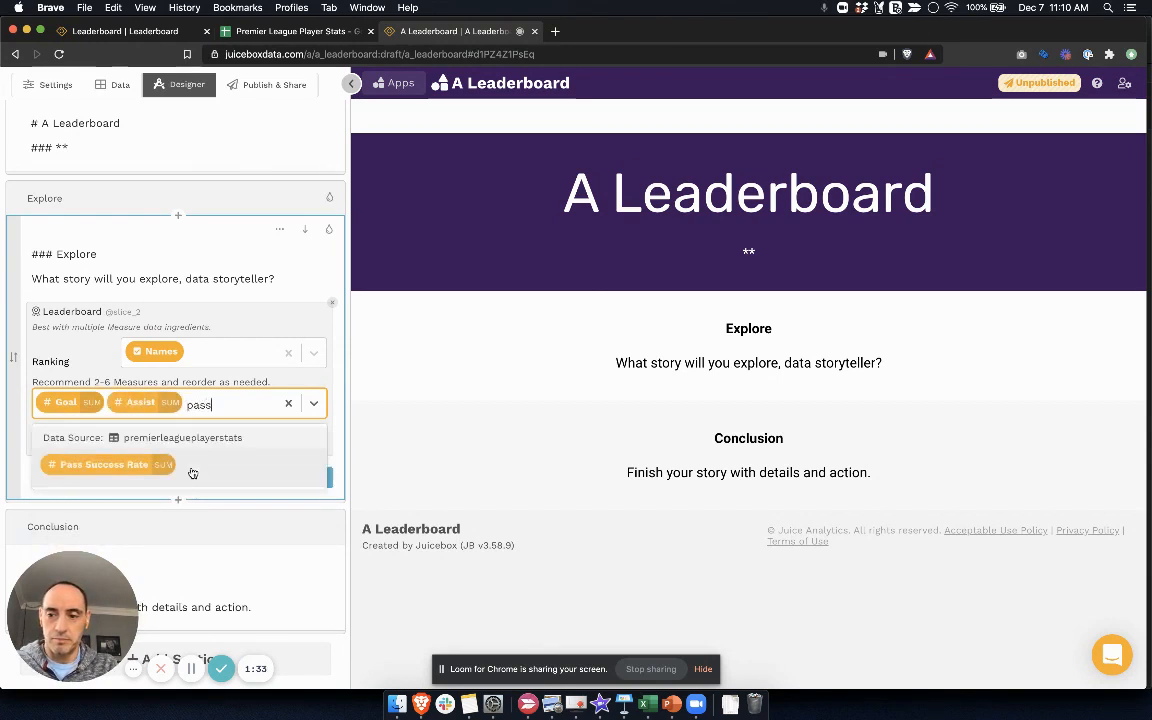
click(226, 471)
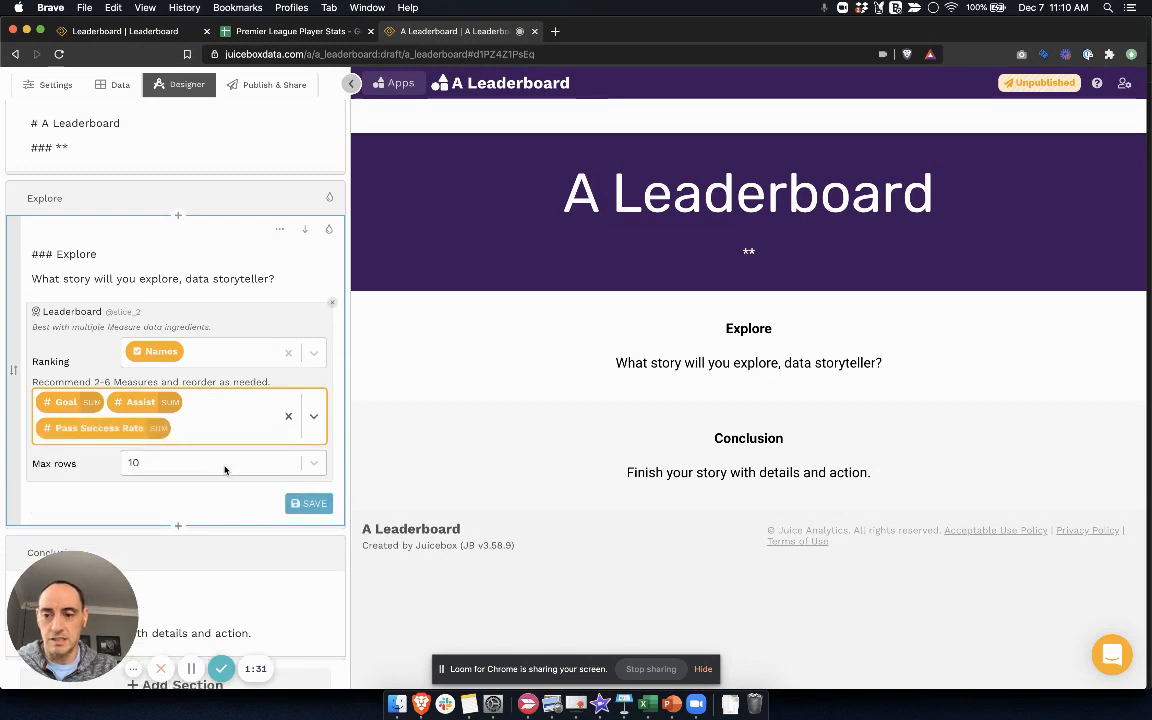
text(rat)
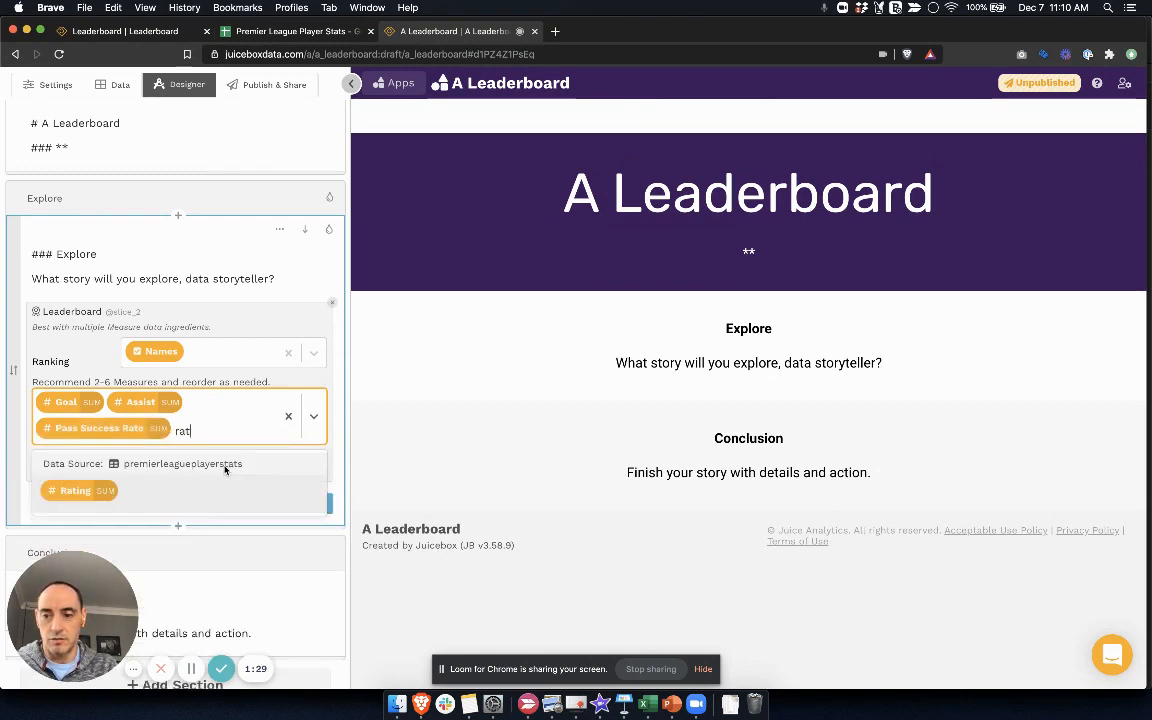
click(159, 492)
- Reorder the Leaderboard chart's measures so that Rating comes first, before Goal
drag(198, 428, 62, 405)
click(172, 432)
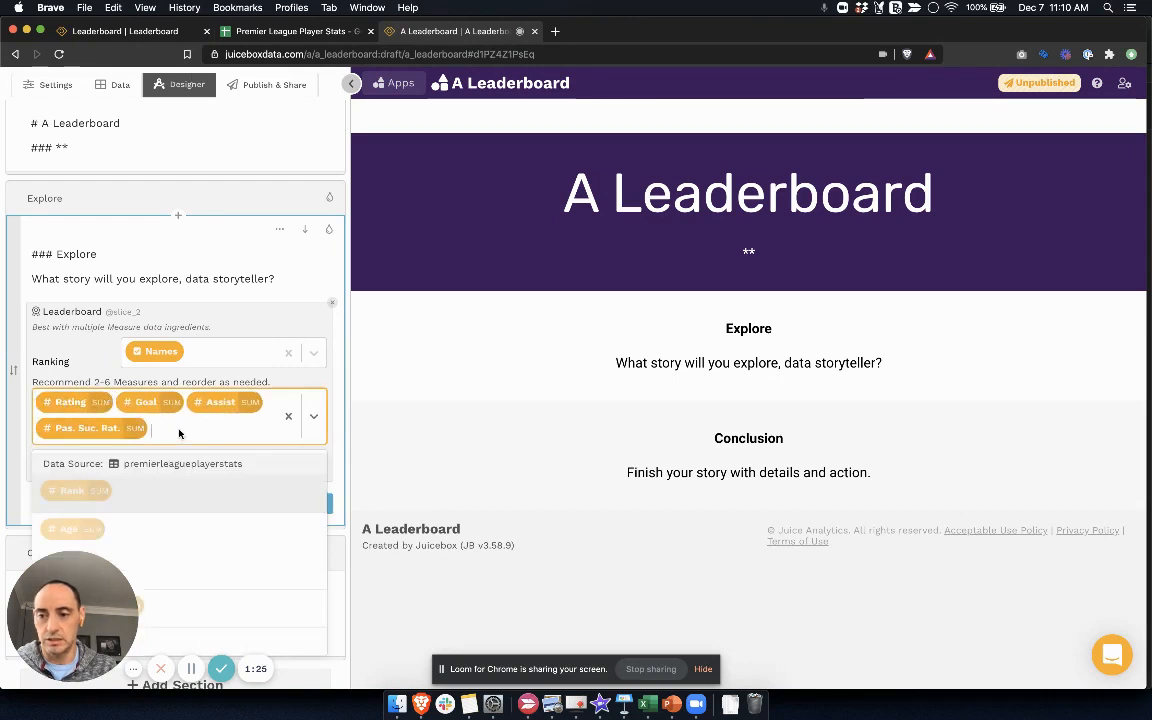
click(305, 319)
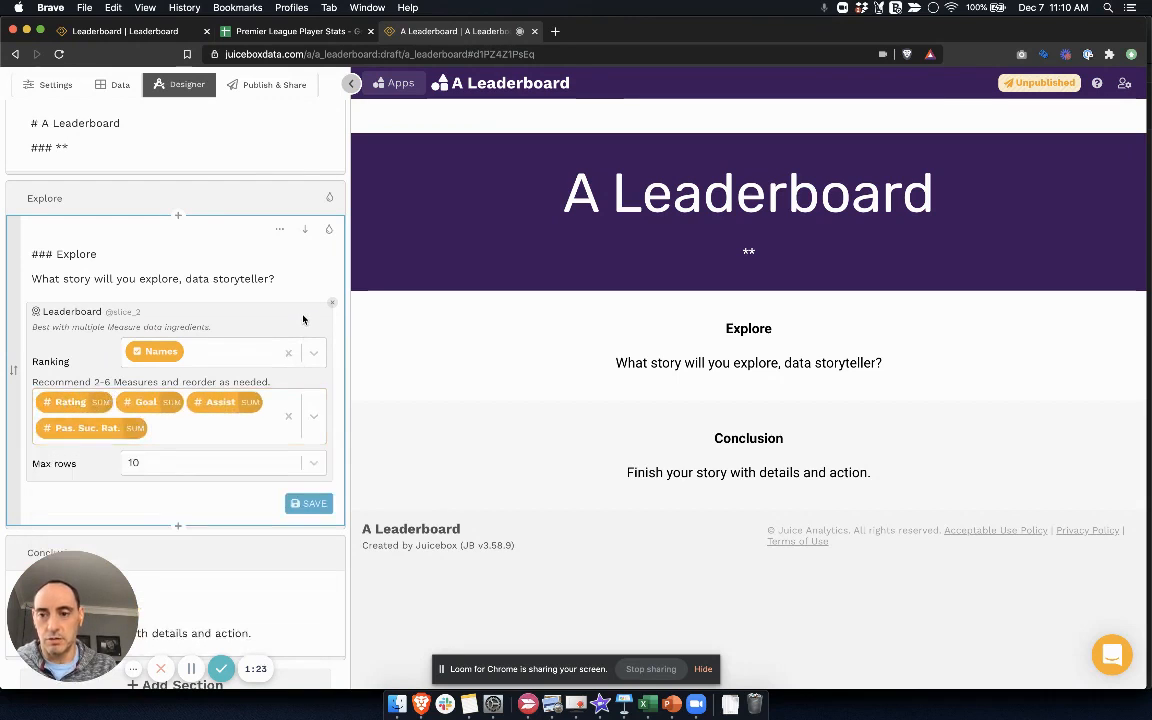
- Set the Leaderboard chart's maximum rows to 25 and save the Explore block
click(313, 464)
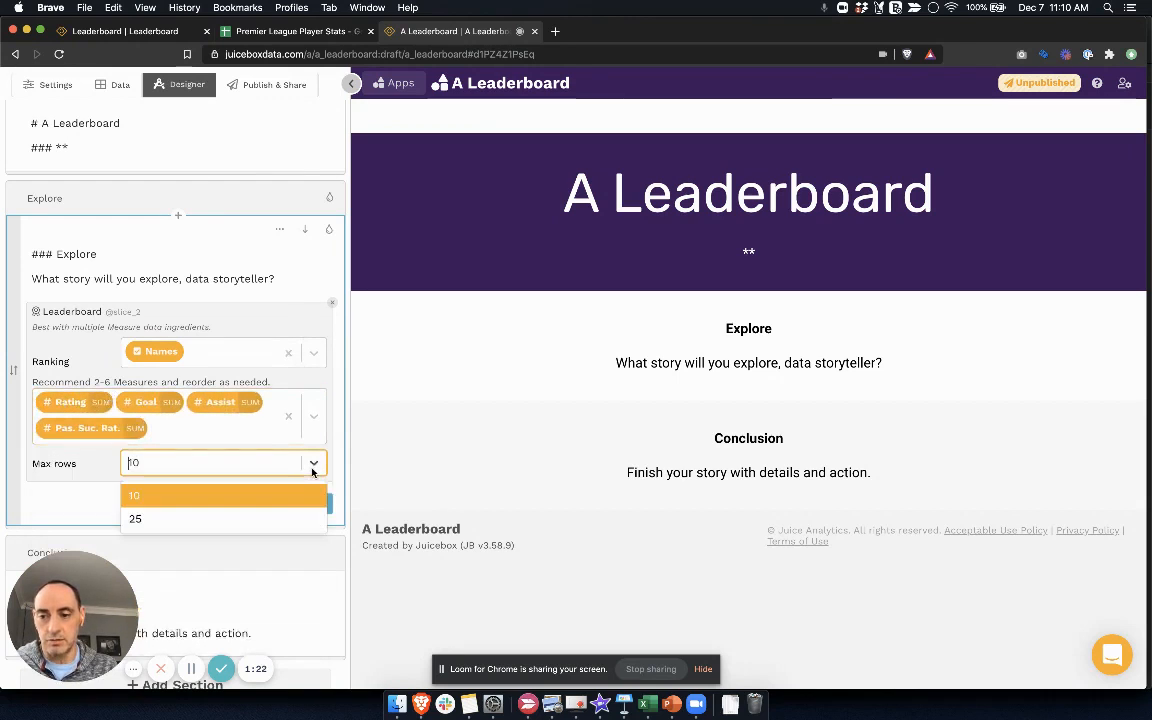
click(260, 518)
click(313, 504)
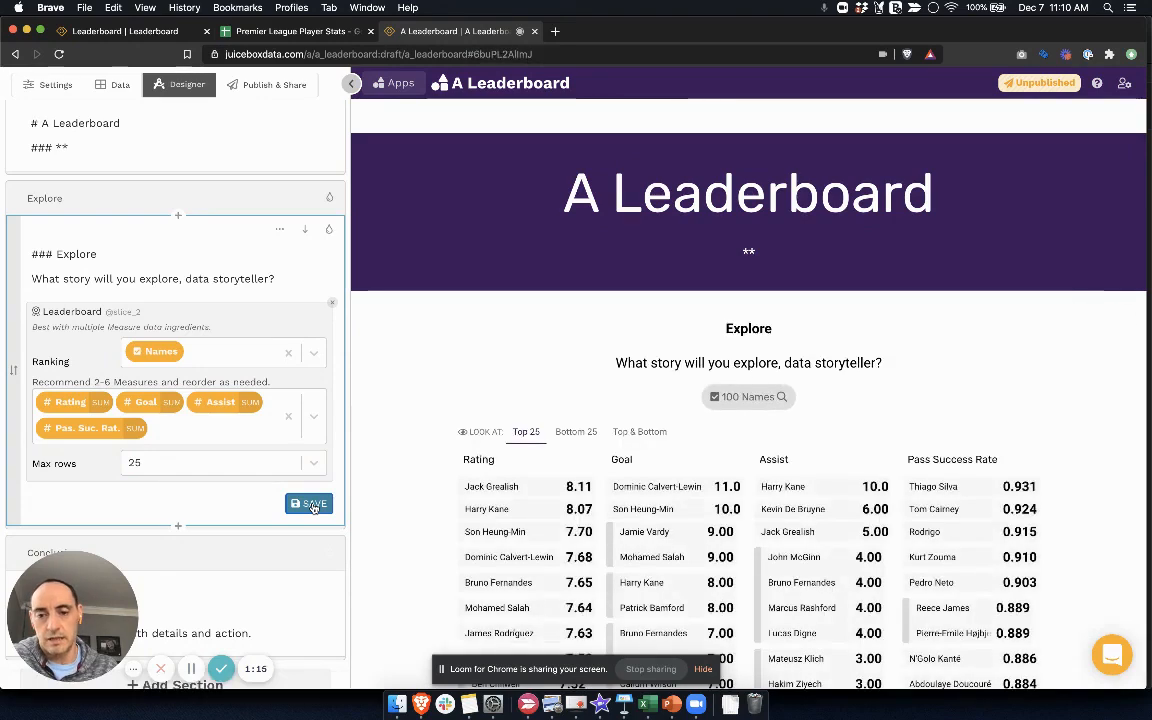
- Set the background colour of the Explore section to hex 3D195B
scroll(410, 467, down, 5)
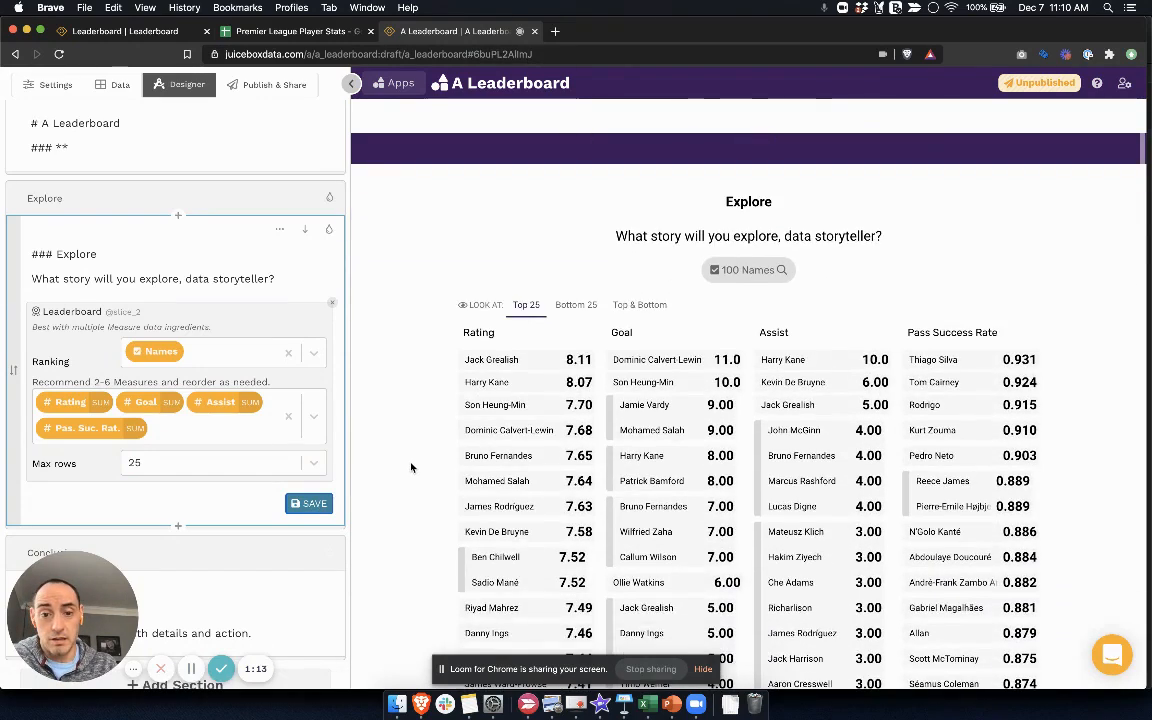
scroll(410, 467, up, 5)
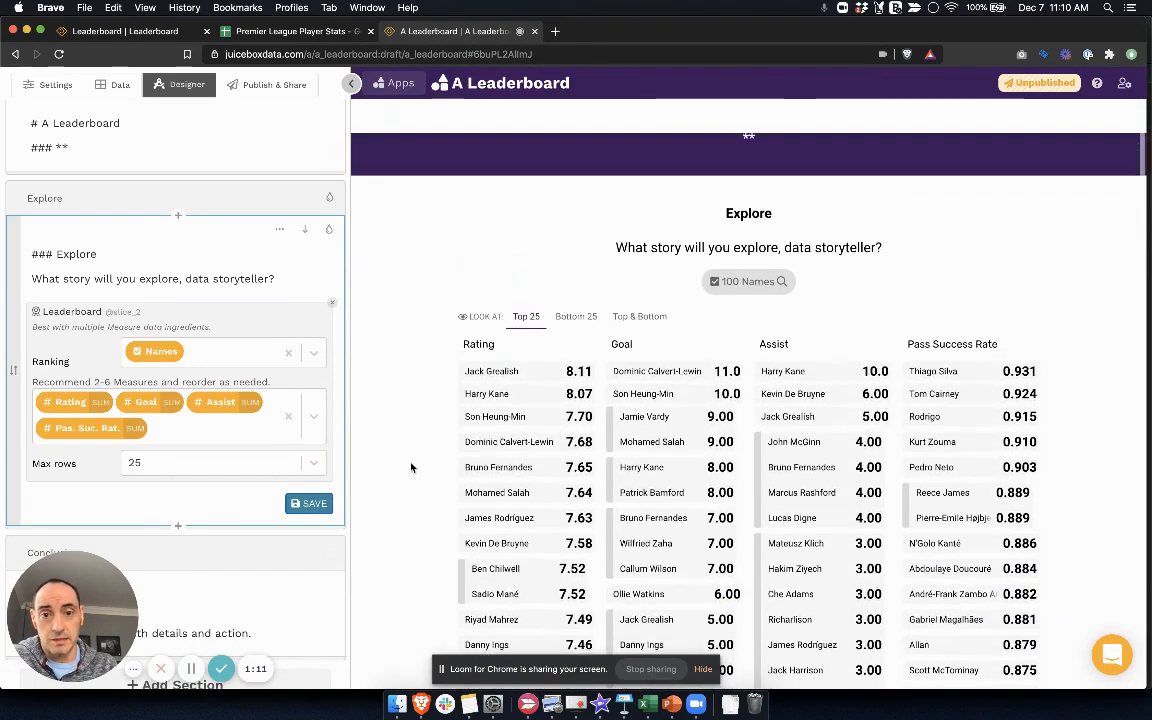
scroll(300, 280, up, 1)
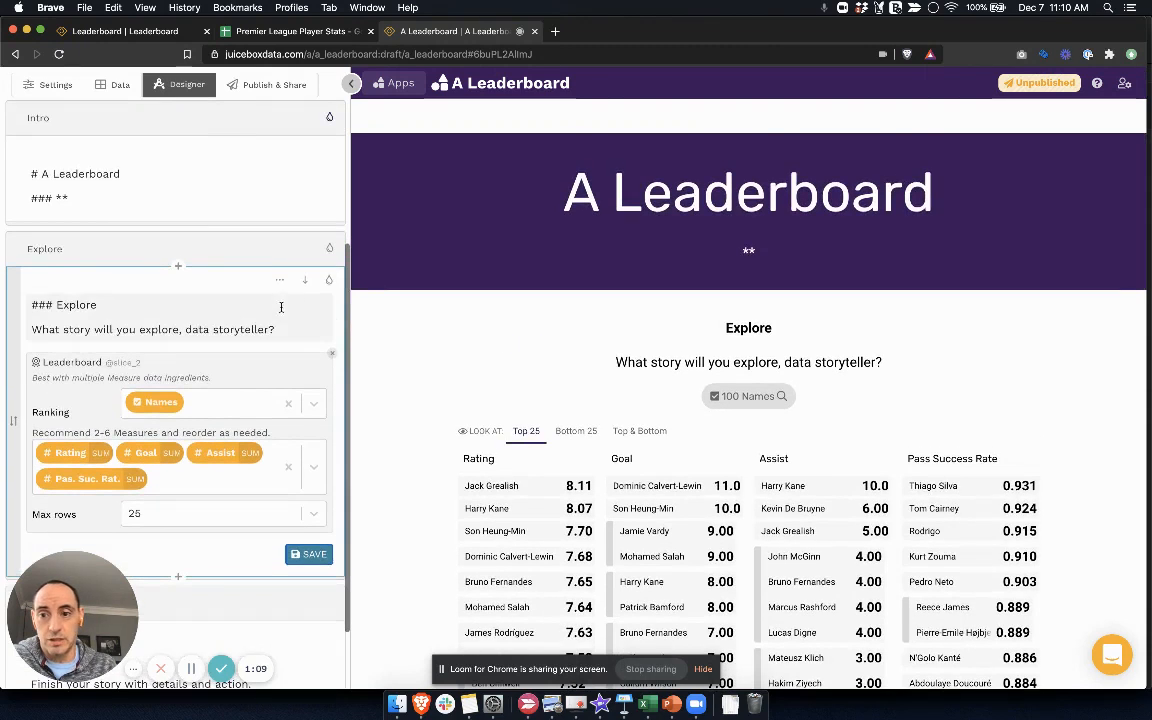
click(328, 250)
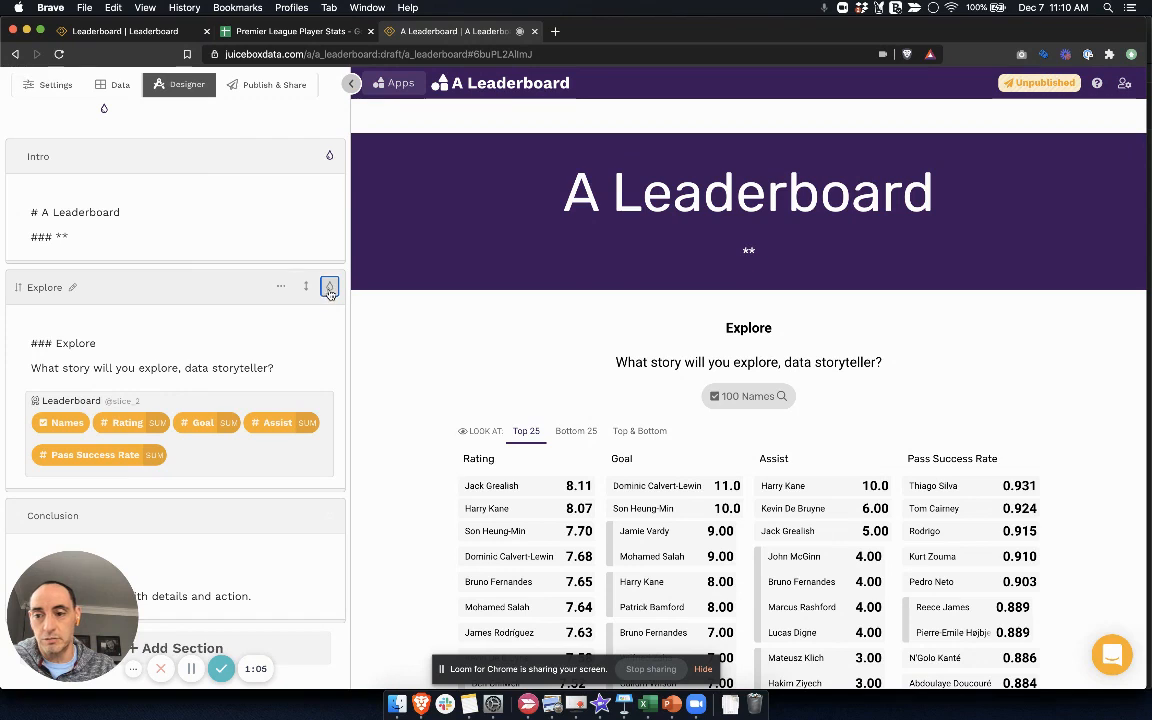
click(329, 288)
click(277, 347)
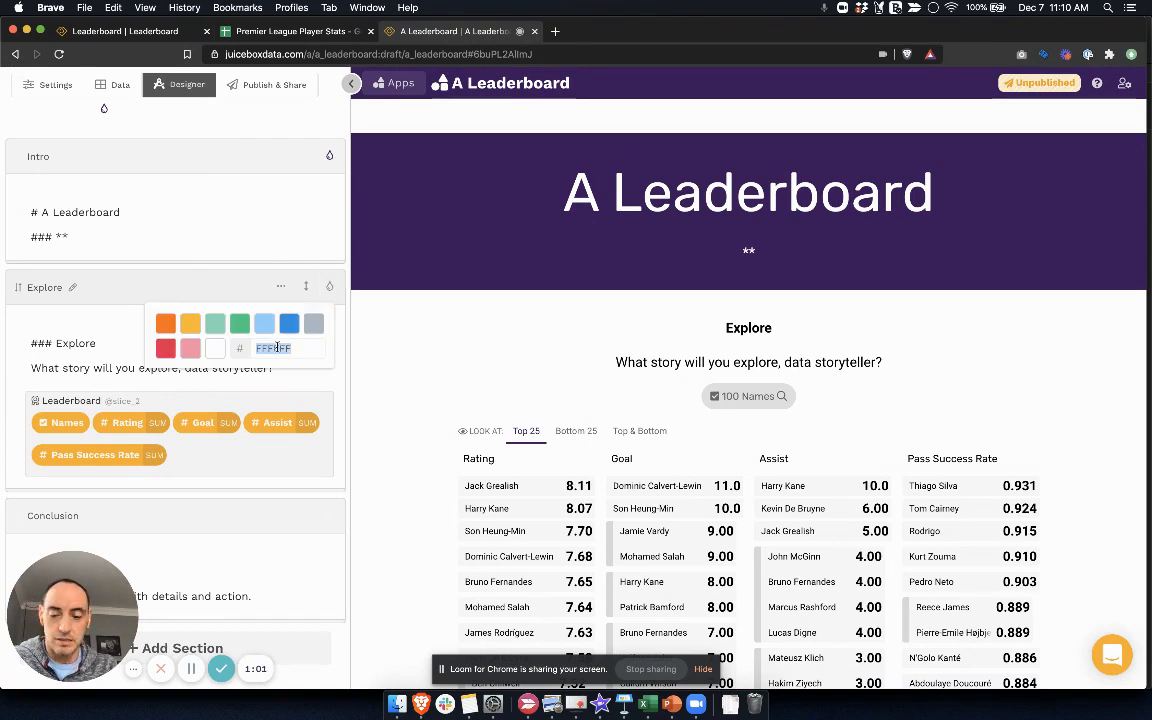
text(3D)
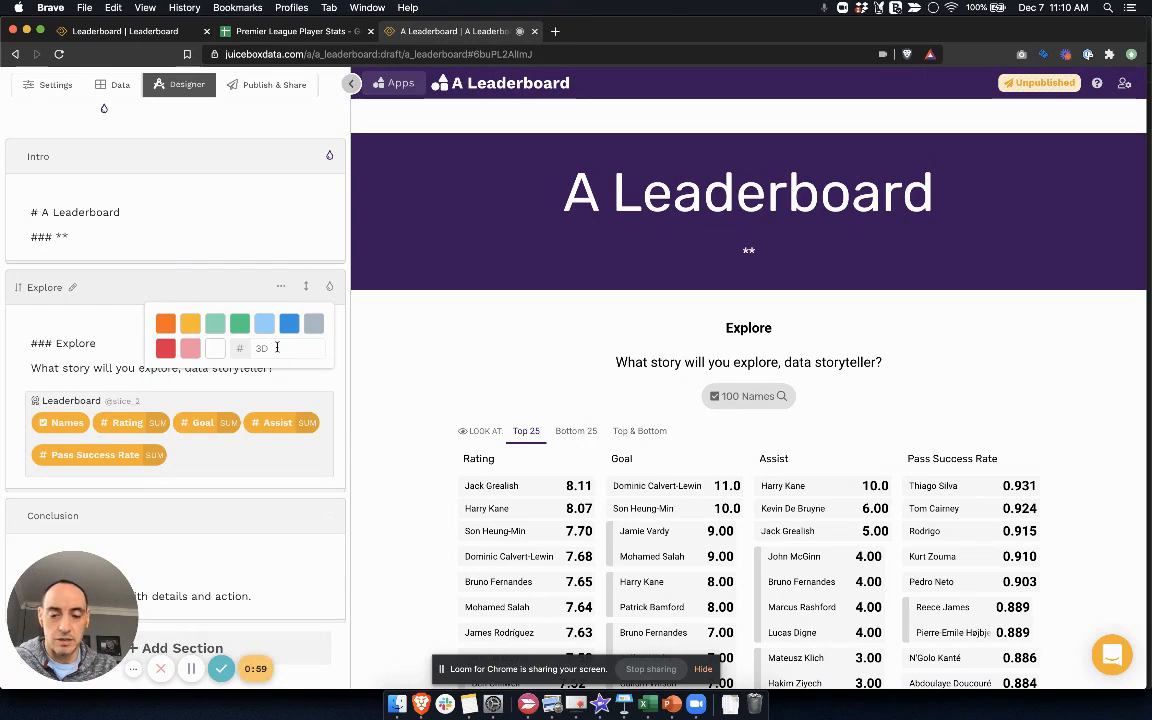
text(195)
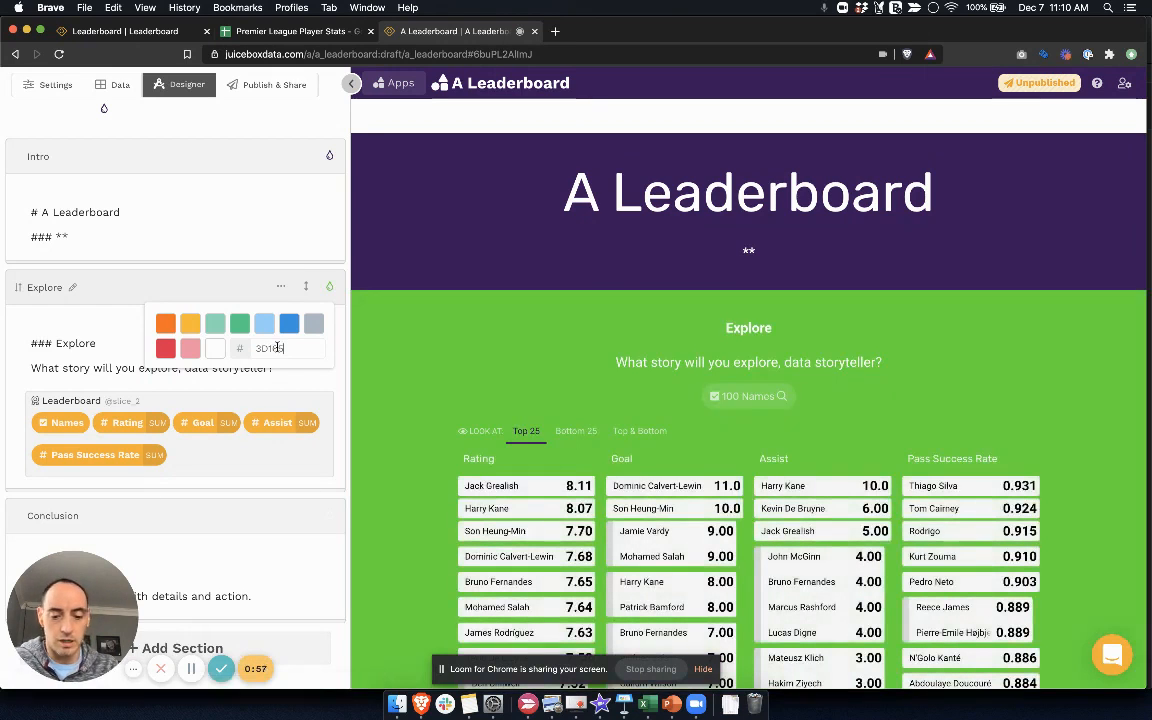
text(B)
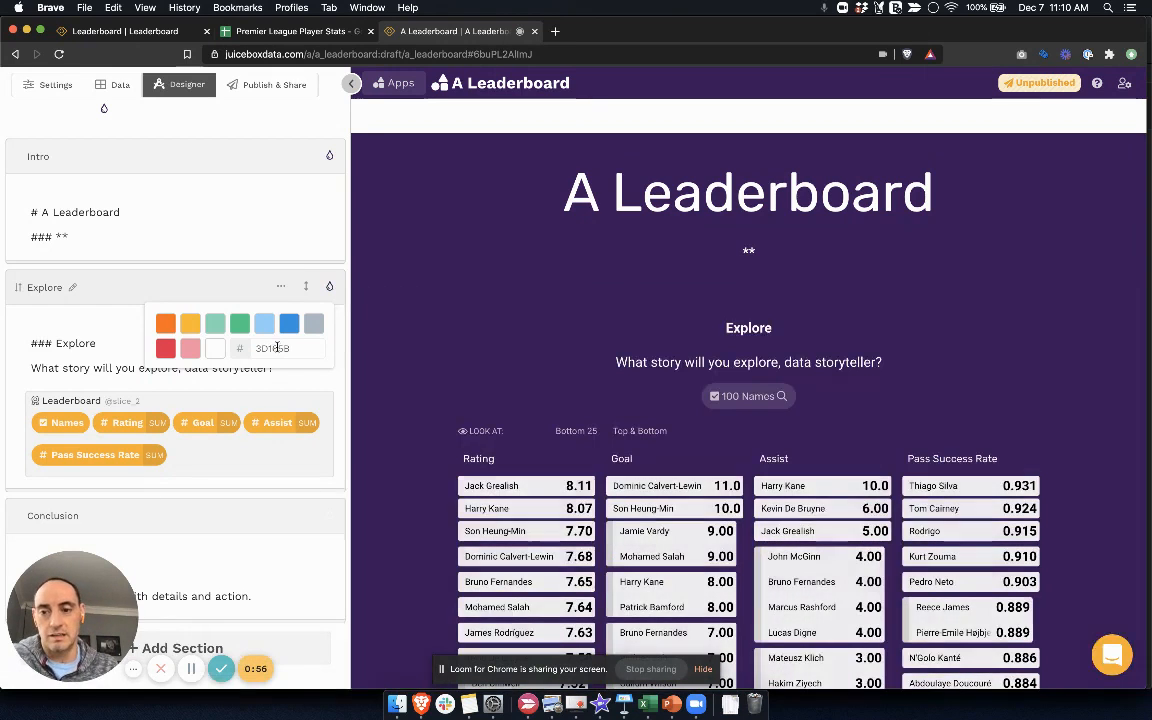
click(95, 357)
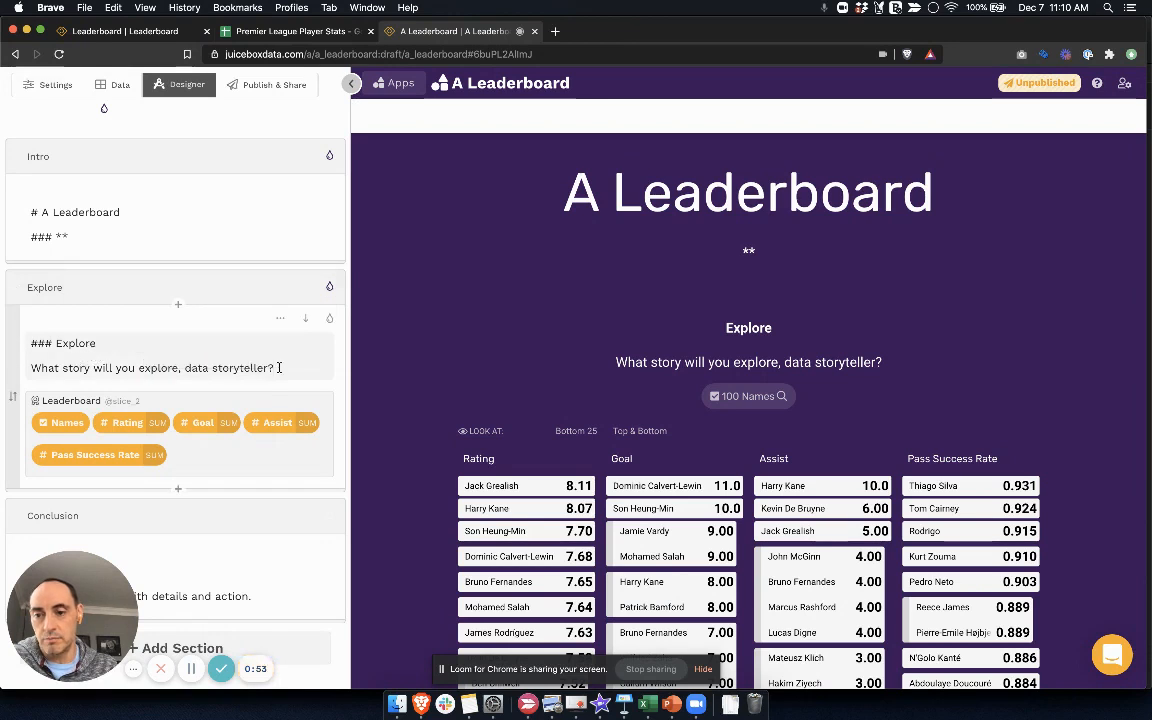
- Replace the Explore section's heading and text with "My Leaderboard" and save the block
drag(279, 368, 28, 342)
text(My)
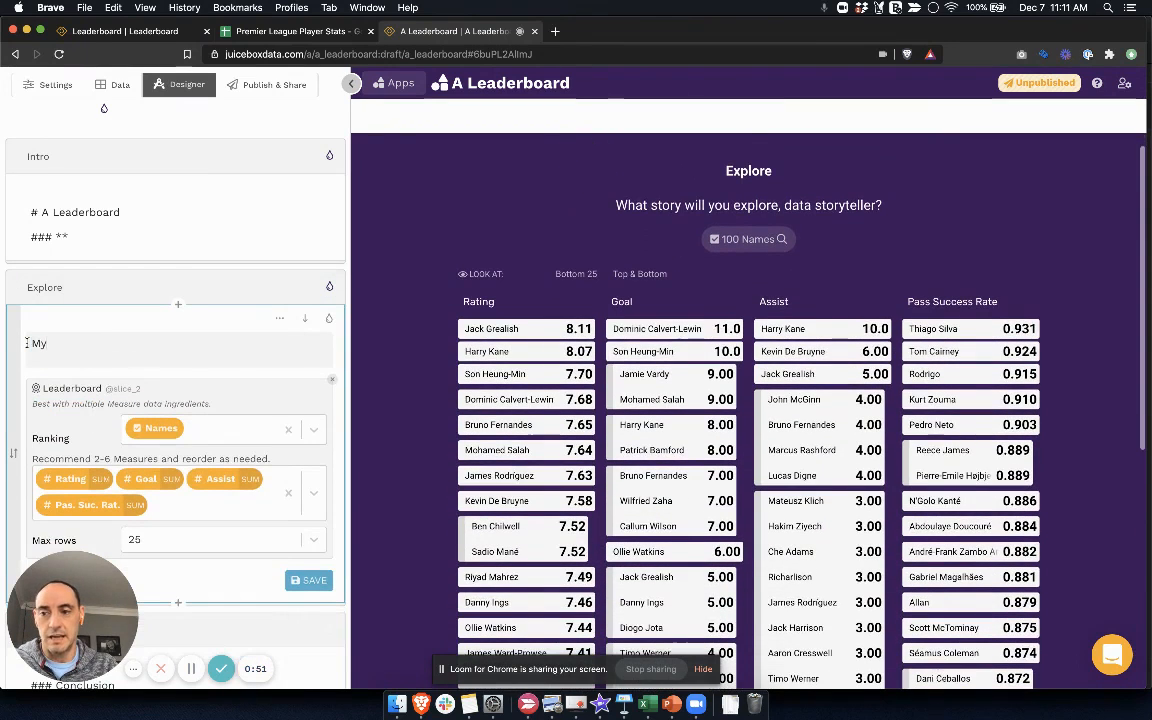
text( Leaderboard)
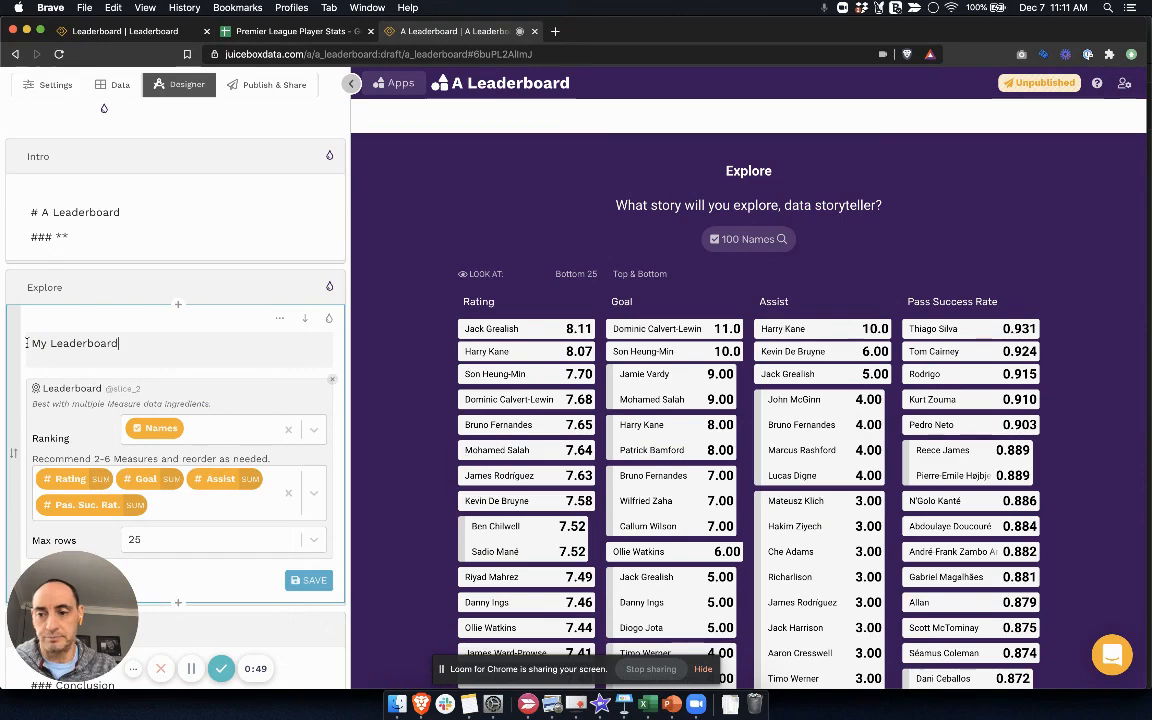
click(313, 583)
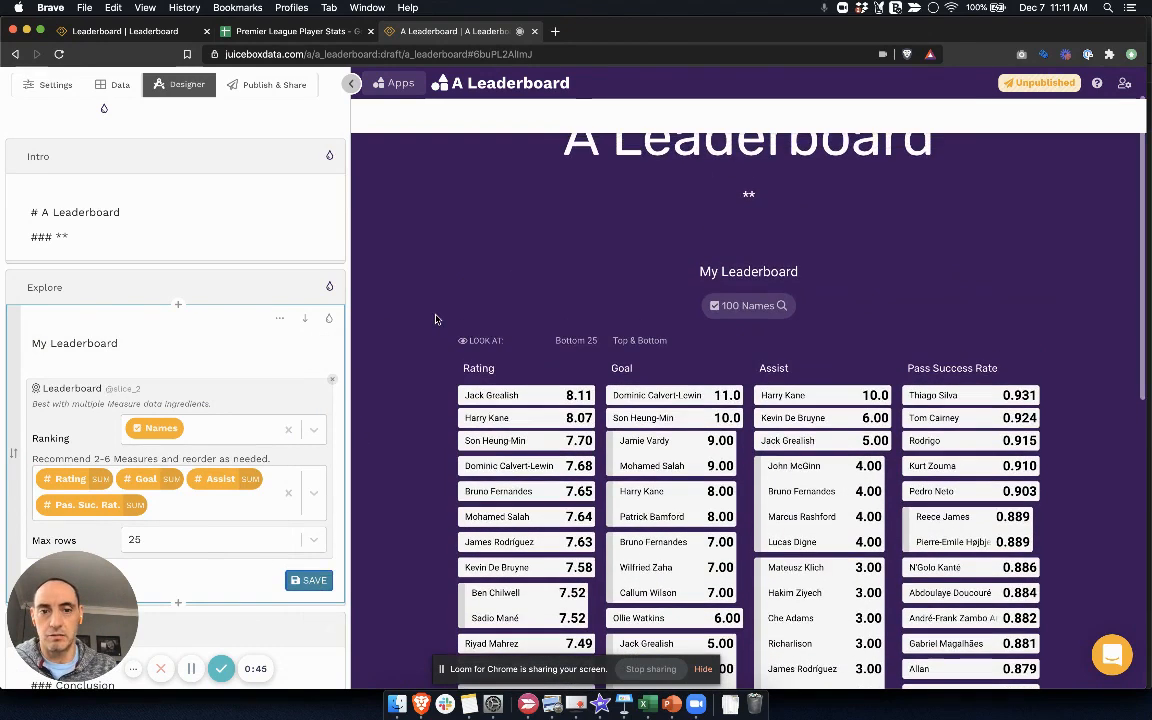
- Change the Intro section's background colour to white (FFFFFF)
click(127, 225)
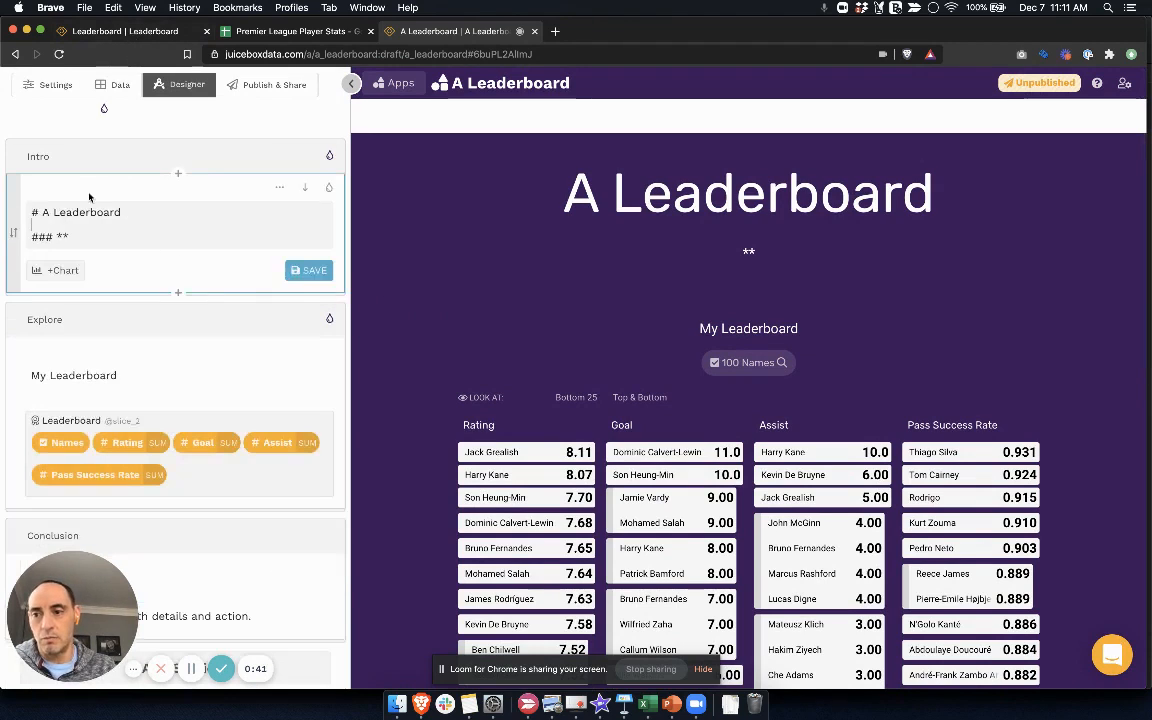
click(331, 169)
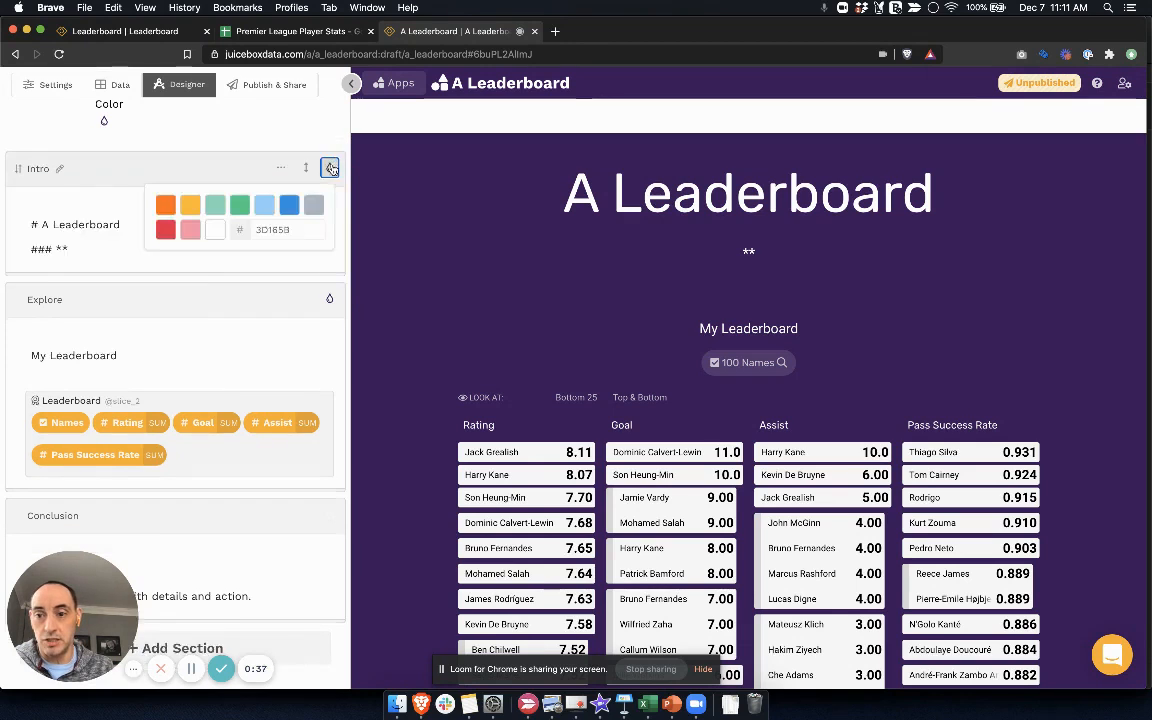
click(219, 233)
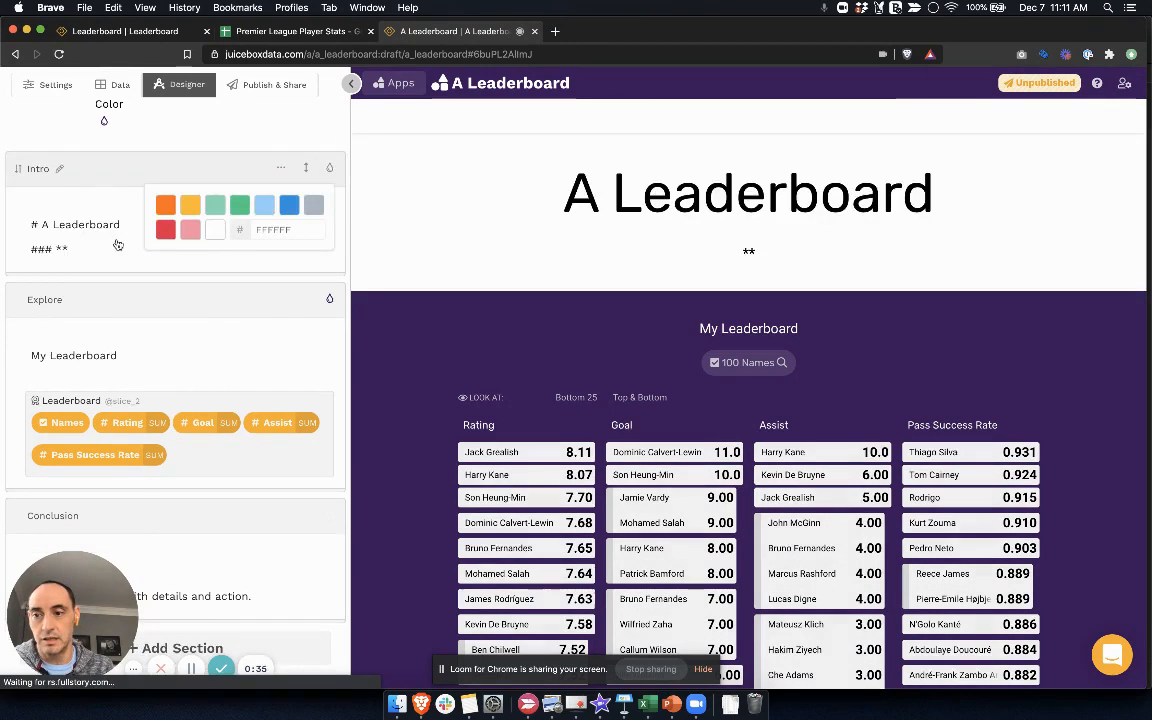
- Copy the Premier League logo's image markdown from the Intro section of the finished example leaderboard app
click(120, 32)
click(11, 84)
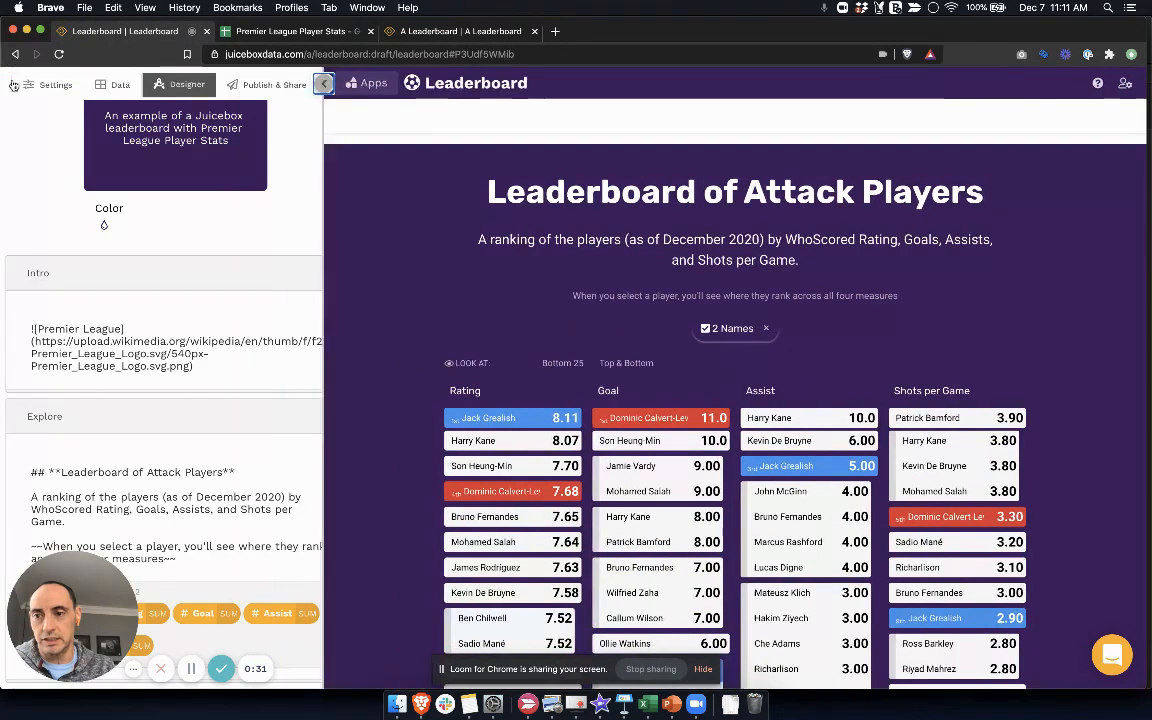
drag(195, 366, 31, 328)
key(super+c)
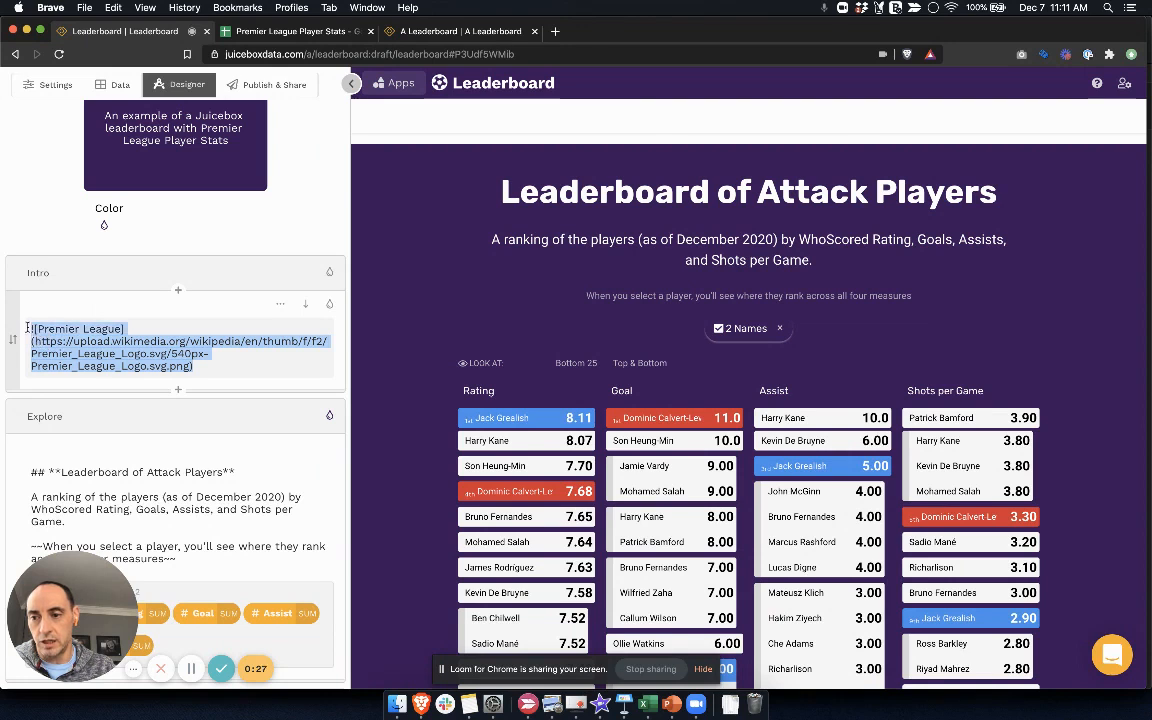
- Replace the Intro text of the "A Leaderboard" app with the copied Premier League logo markdown and save the block
click(425, 36)
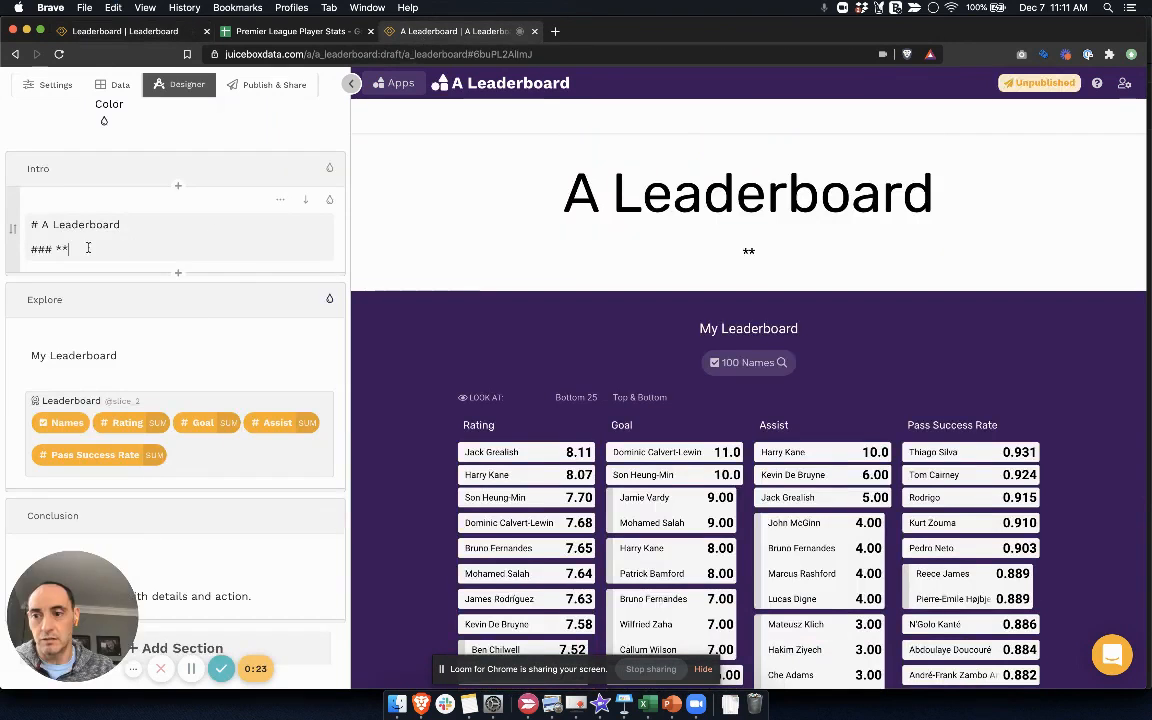
drag(87, 248, 32, 228)
key(super+v)
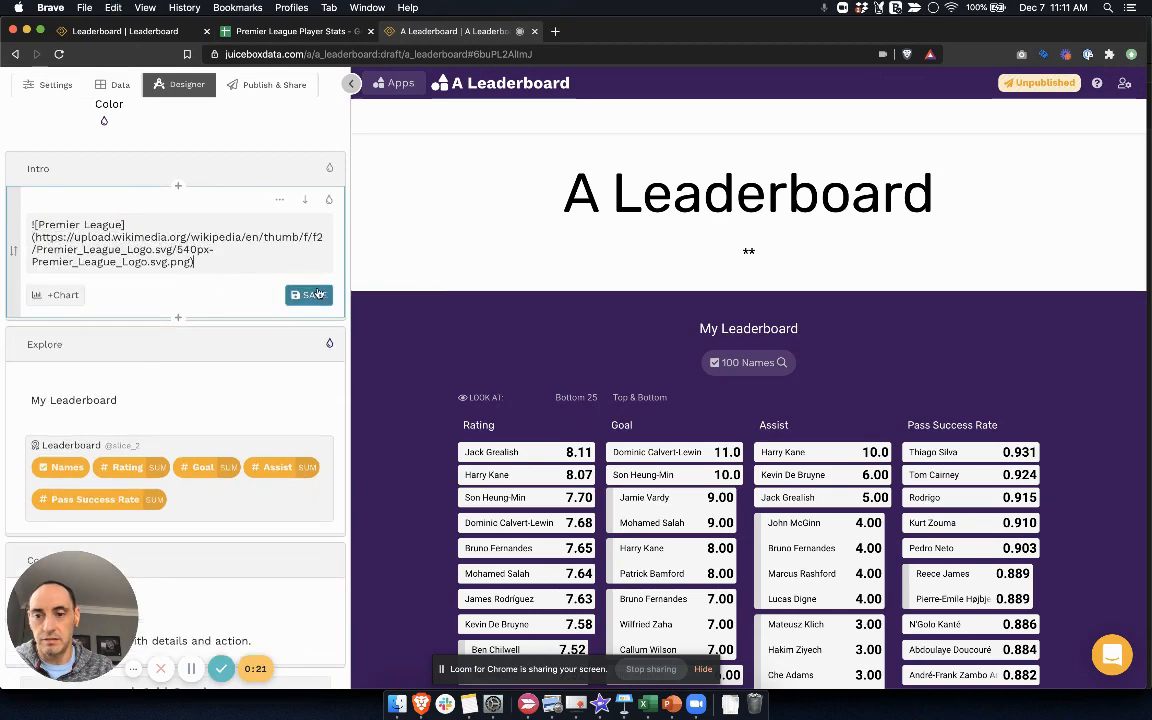
click(314, 294)
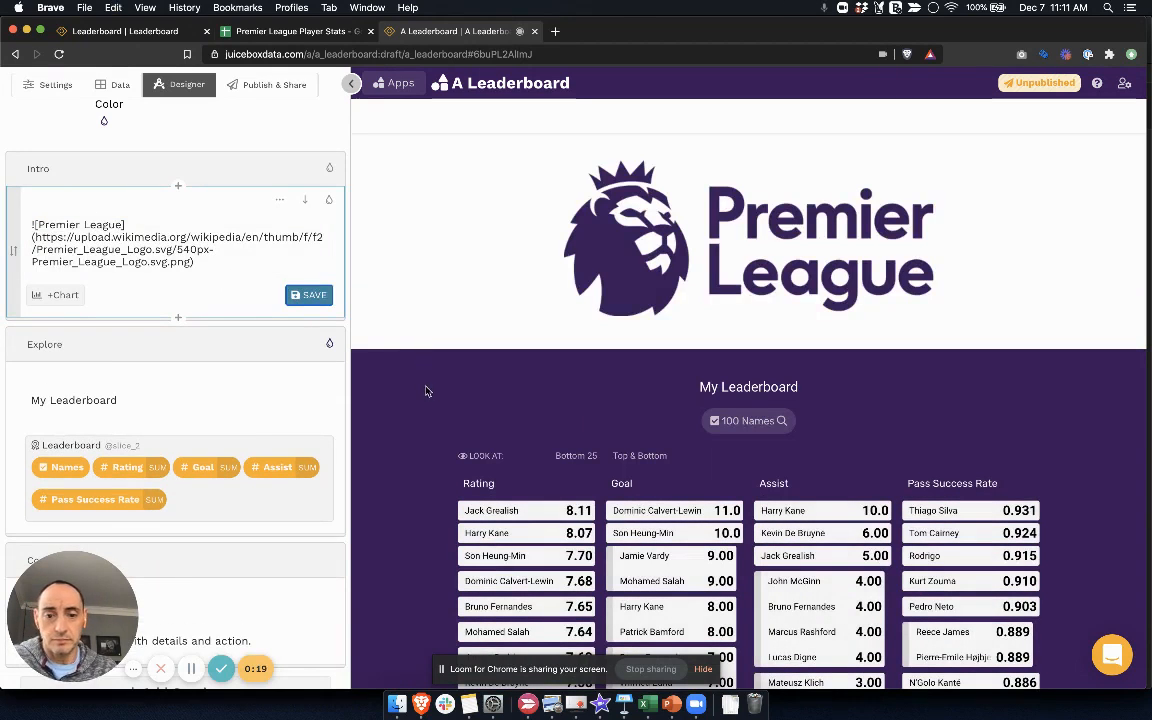
- Select Jack Grealish in the Rating ranking of the preview and examine his position across the leaderboard's measures
scroll(390, 425, down, 2)
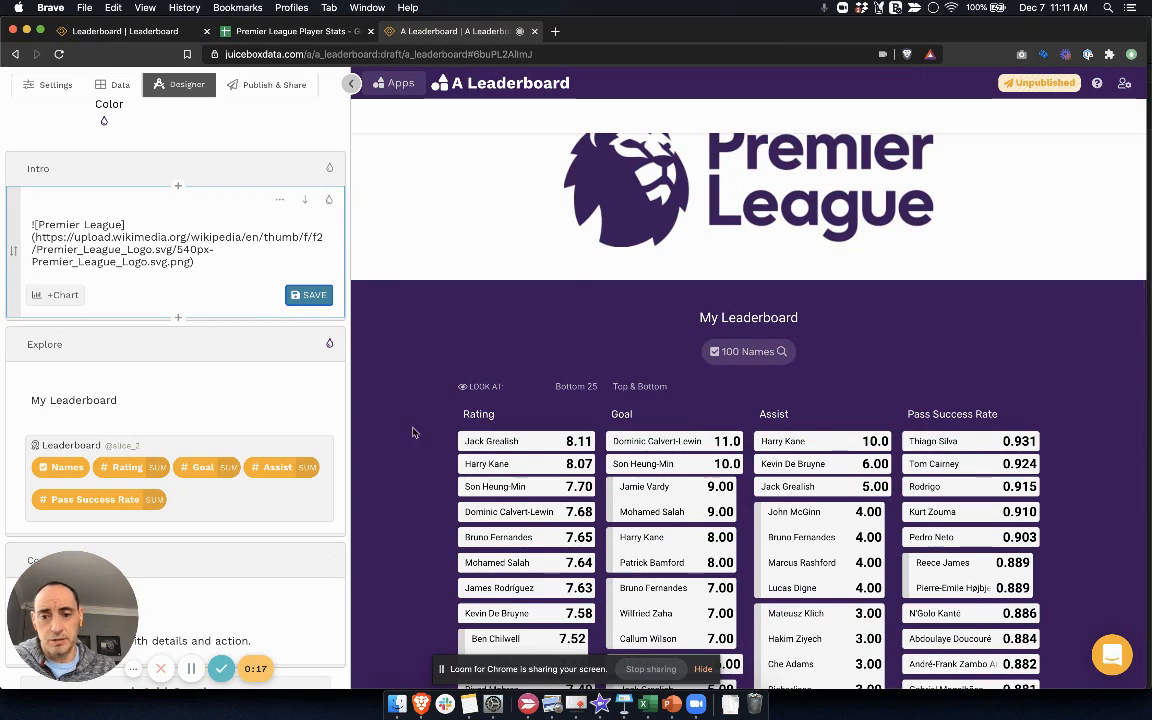
click(496, 441)
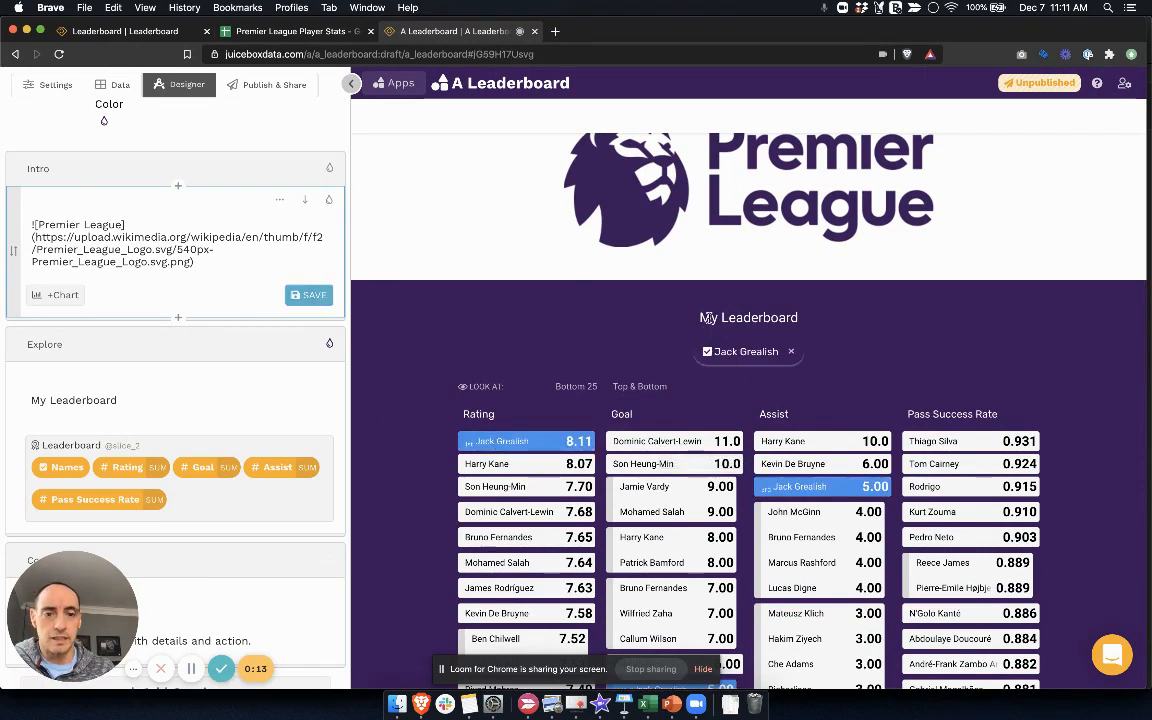
scroll(727, 318, down, 3)
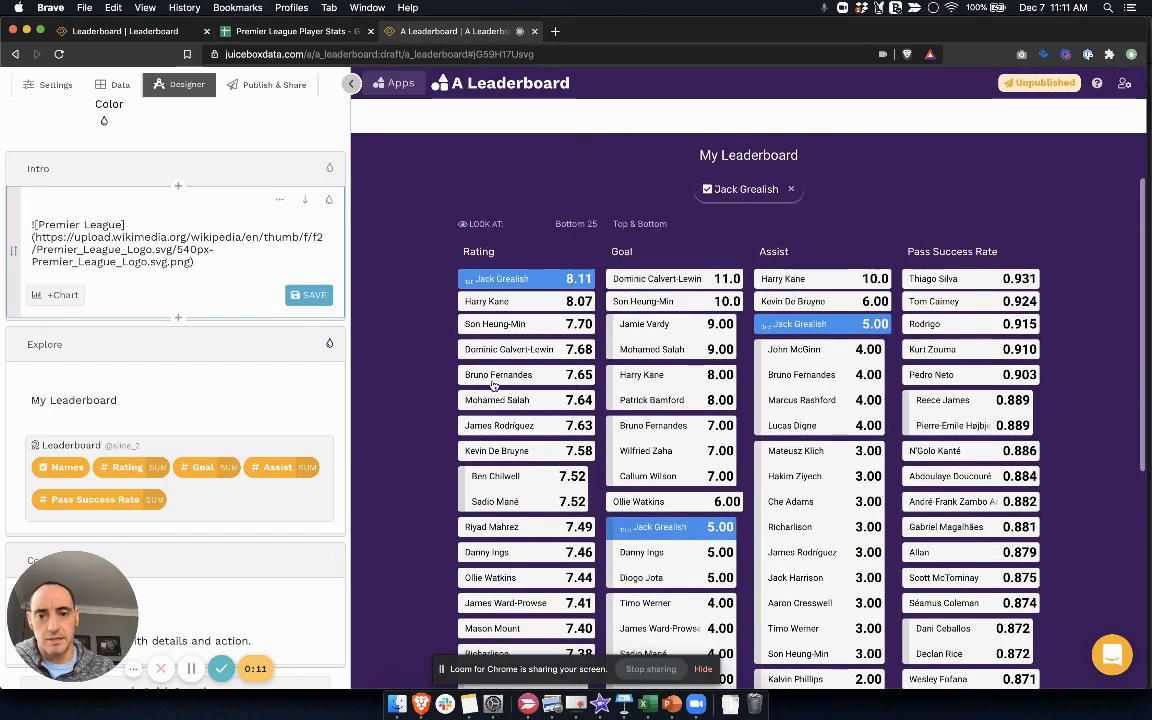
scroll(416, 369, up, 4)
- Open the publishing and sharing options of the "A Leaderboard" app
click(272, 87)
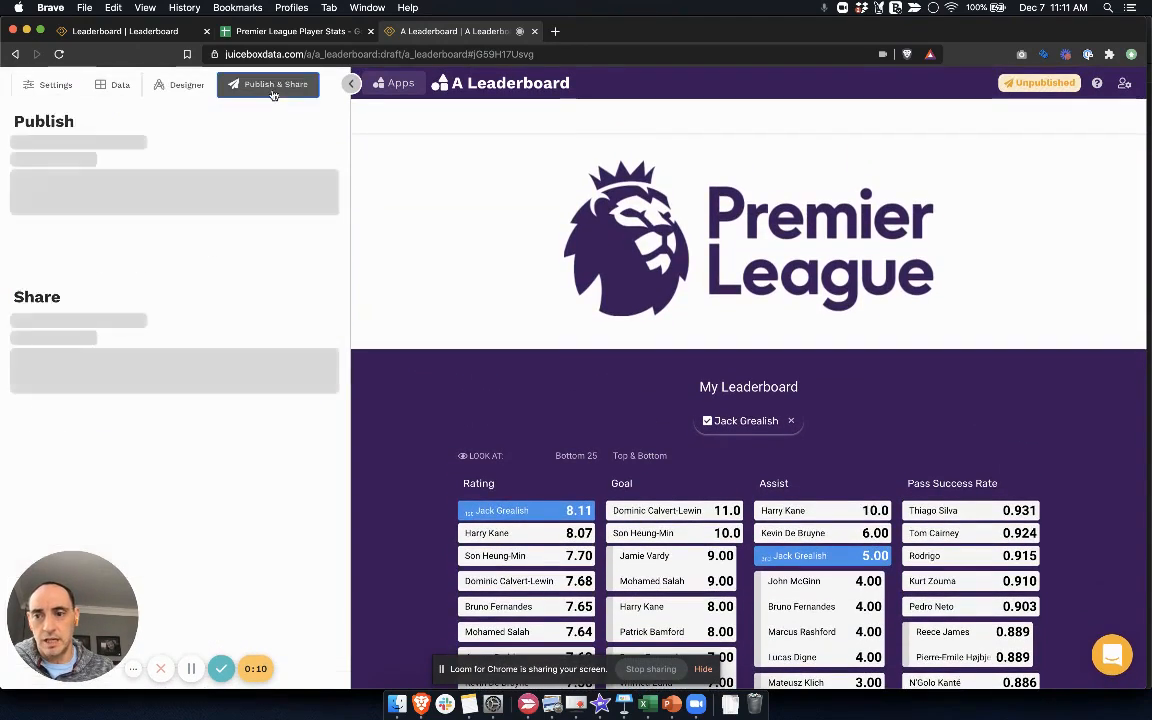